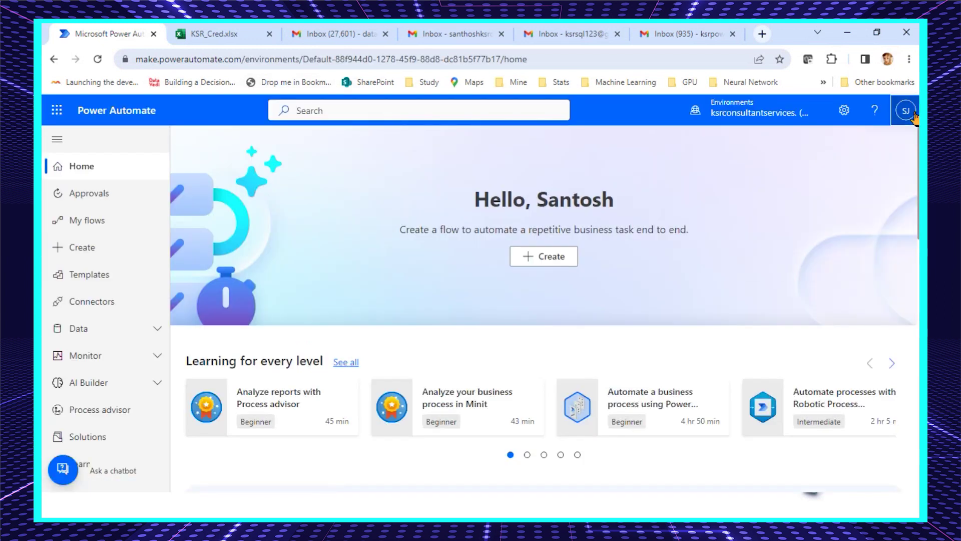
Check the signed-in SJ account details, then go to Power Automate's Create page
click(907, 112)
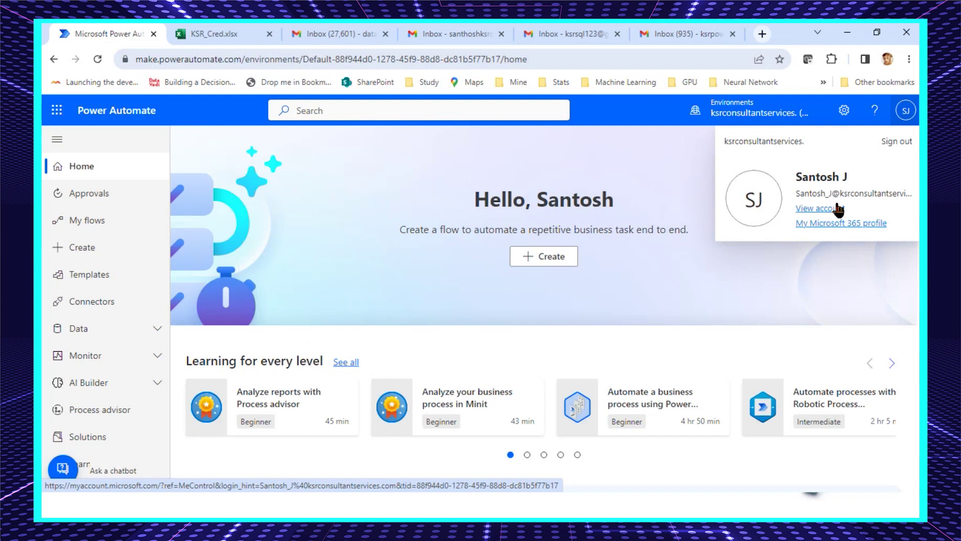
click(431, 229)
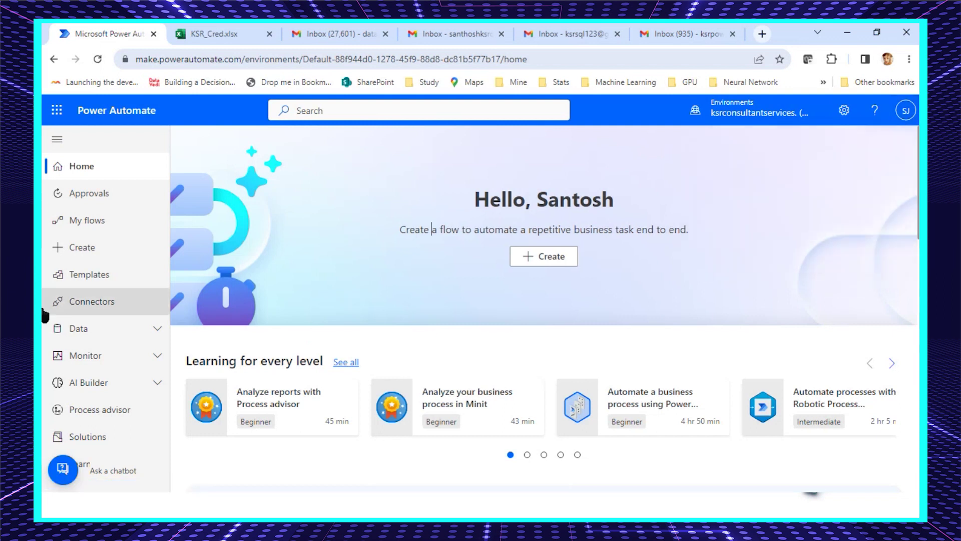
click(81, 253)
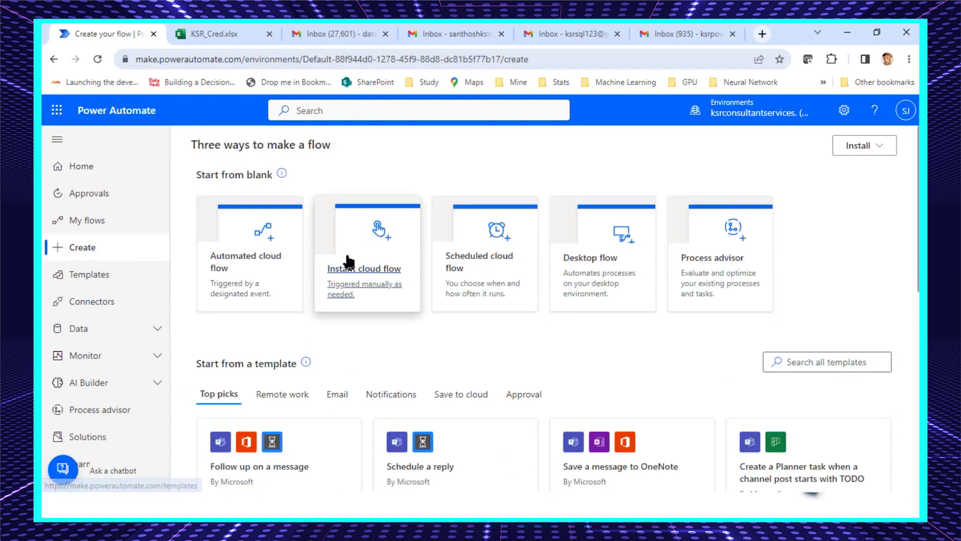
Create instant cloud flow 'Onboarding Email Automate' using the Manually trigger a flow trigger
click(369, 283)
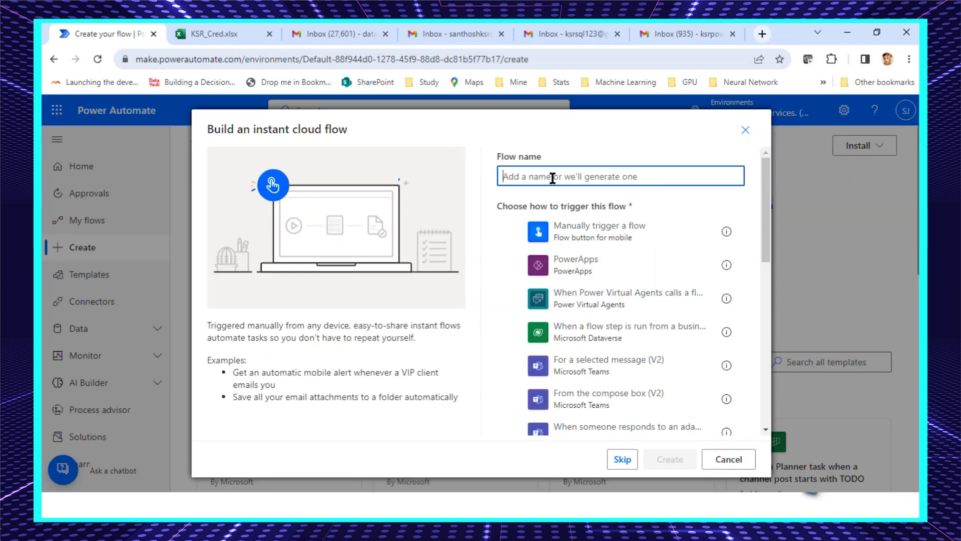
text(Onboarding Email)
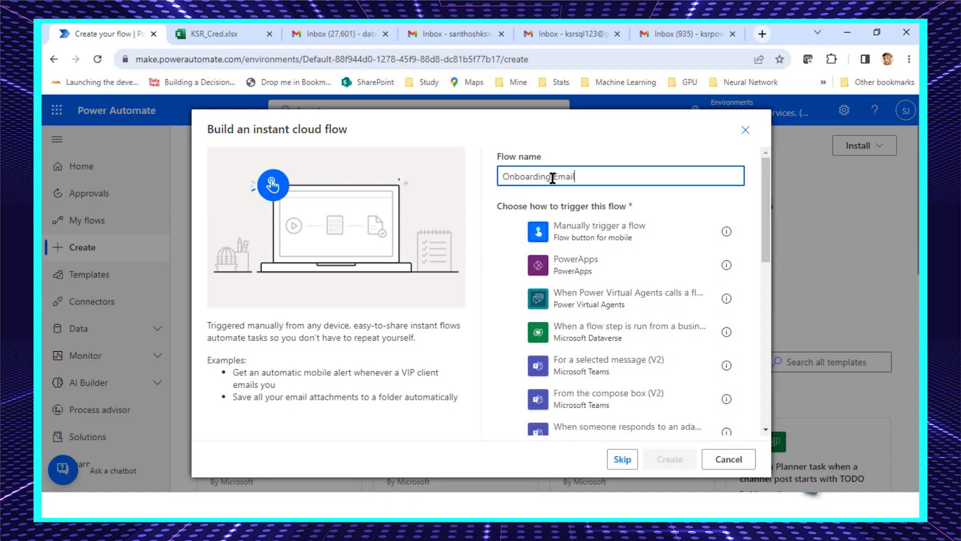
text( Aiutomate)
click(592, 233)
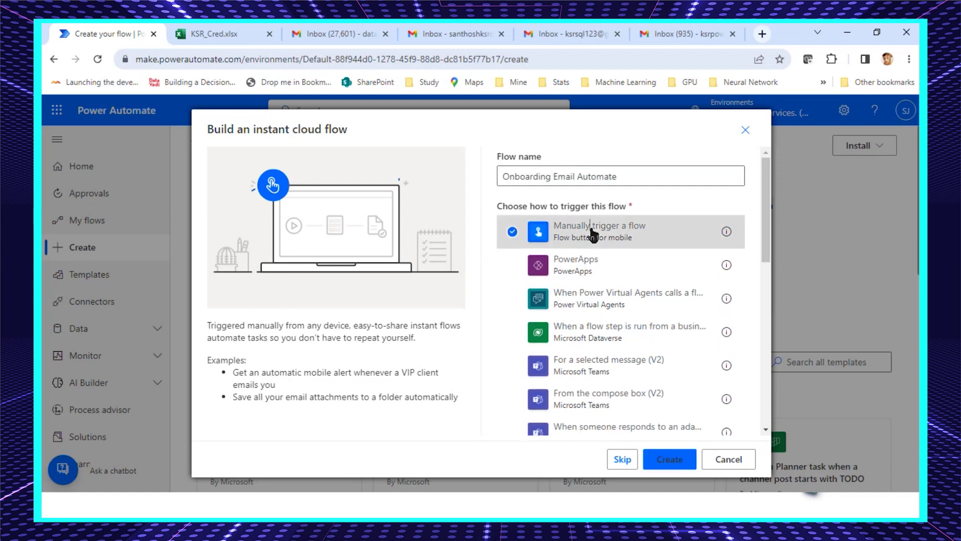
click(666, 460)
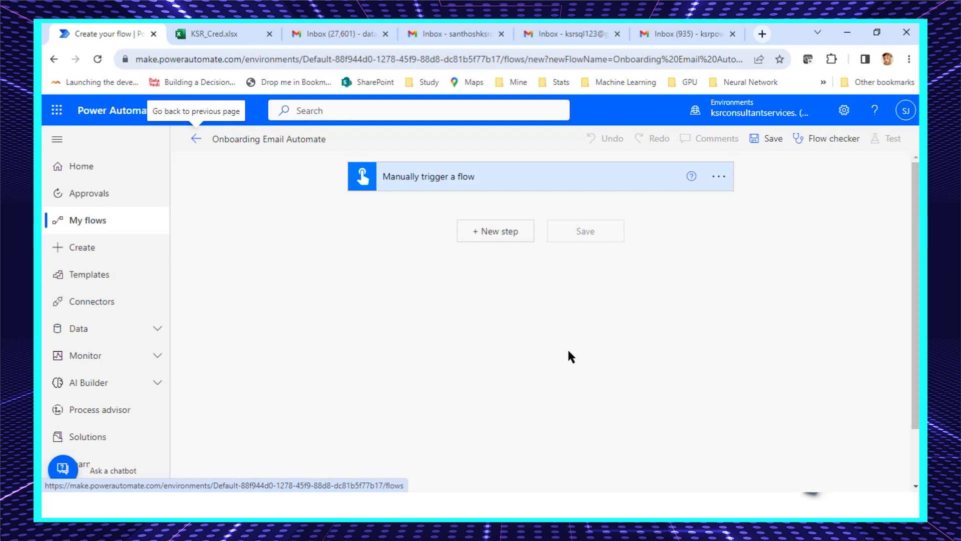
click(253, 35)
drag(98, 260, 99, 342)
click(94, 367)
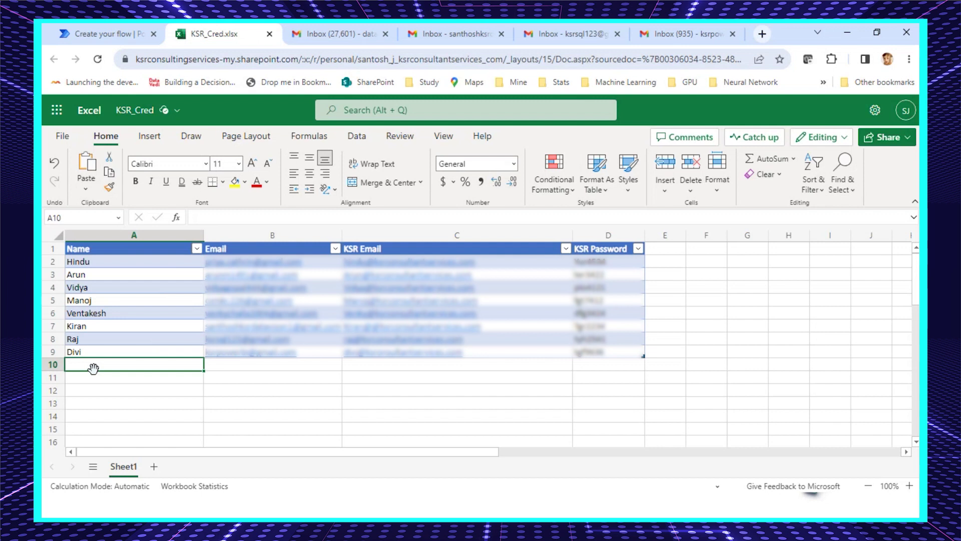
drag(241, 249, 233, 350)
click(232, 391)
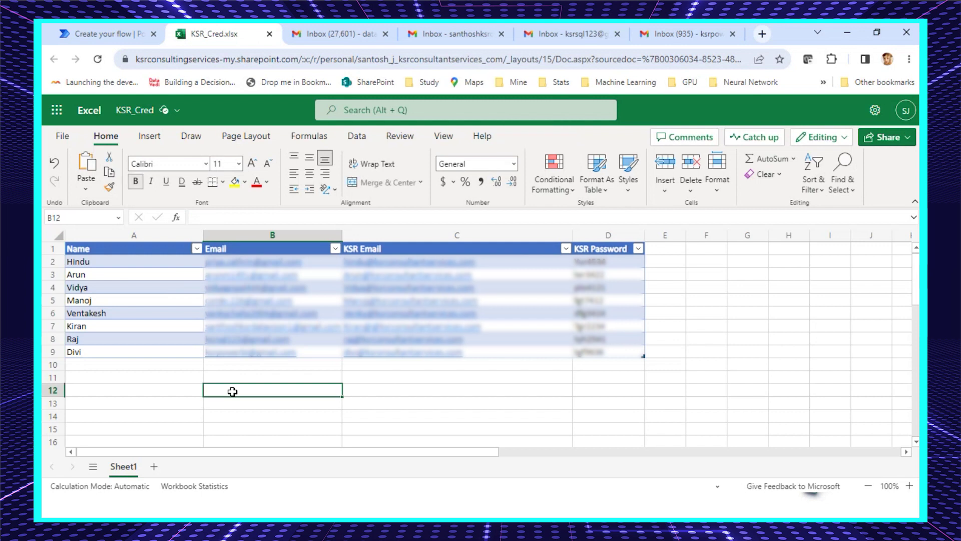
click(367, 240)
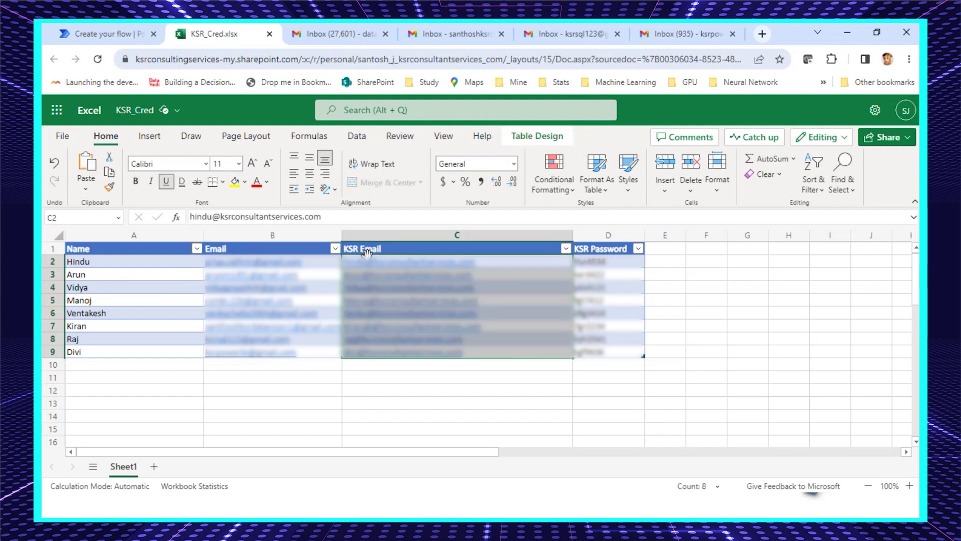
click(578, 372)
drag(473, 252, 592, 353)
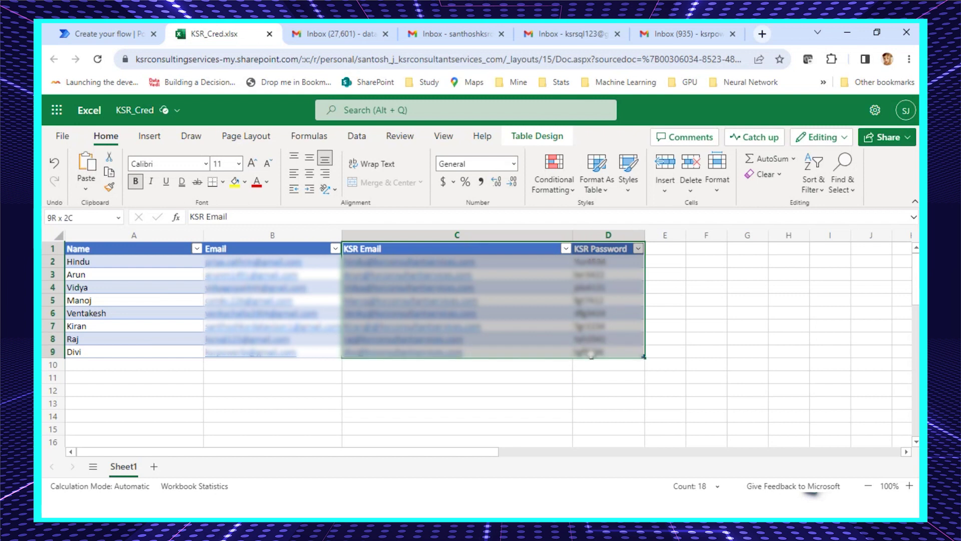
click(594, 411)
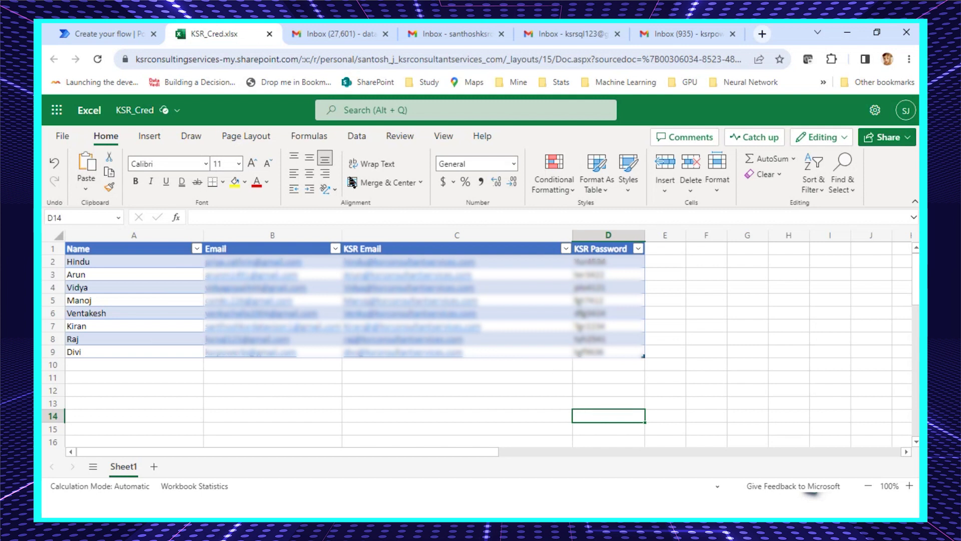
Add a new step after the manual trigger and pick the Excel Online (Business) connector
click(107, 35)
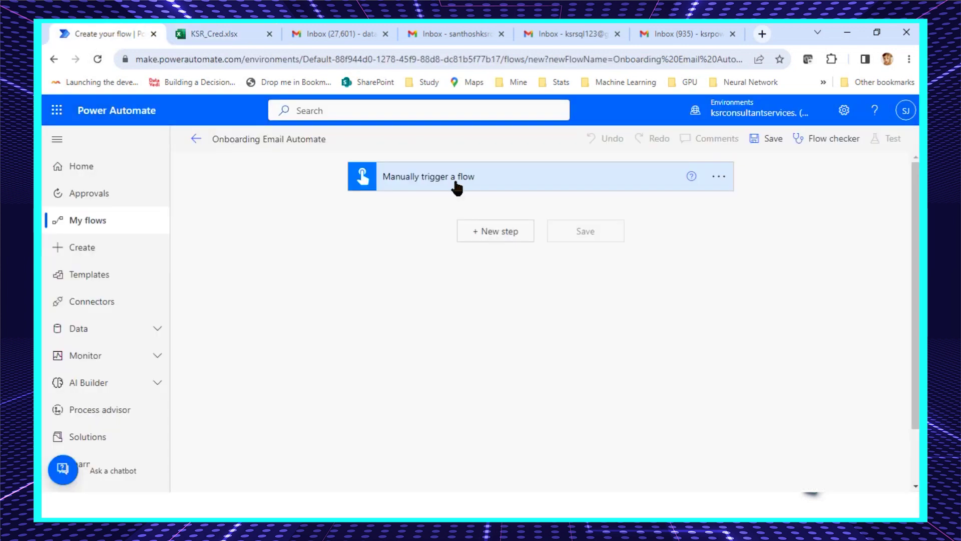
click(506, 236)
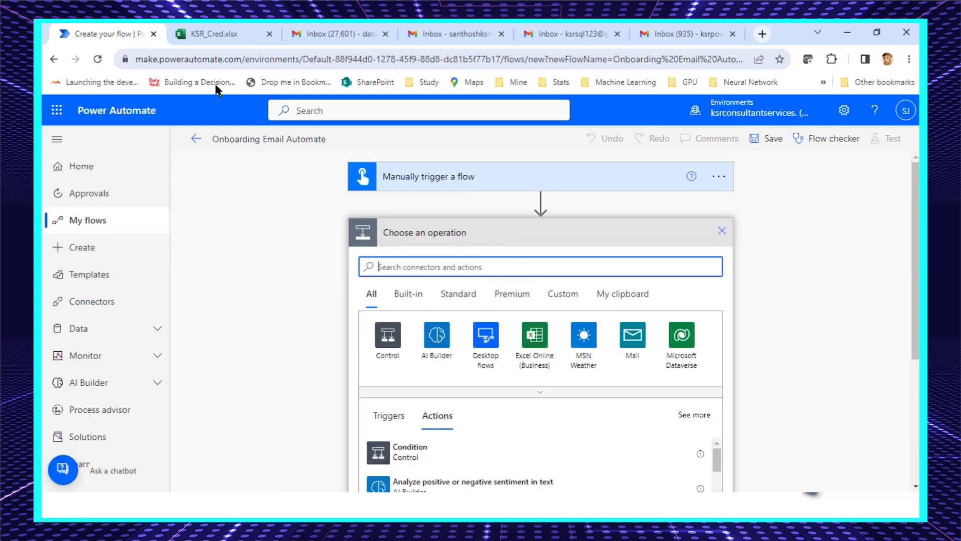
click(236, 27)
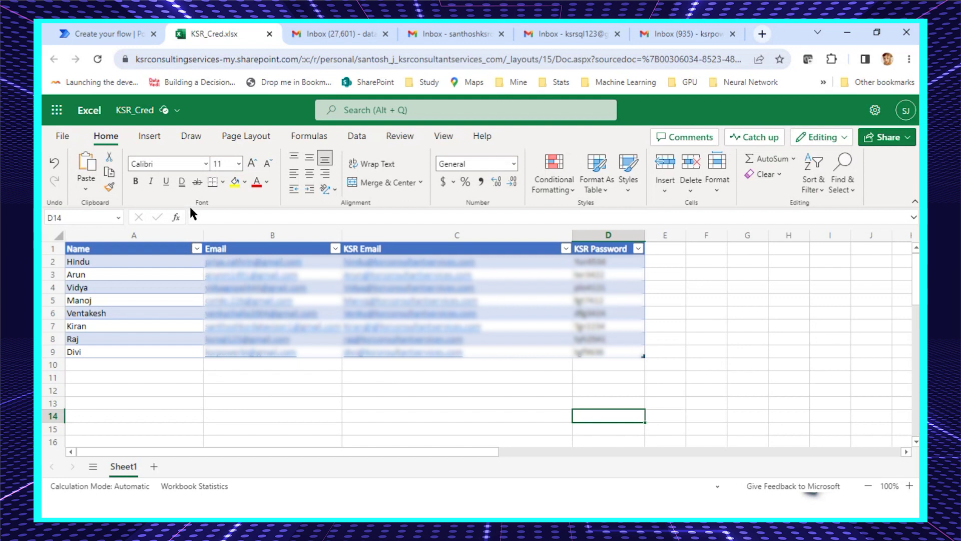
click(125, 33)
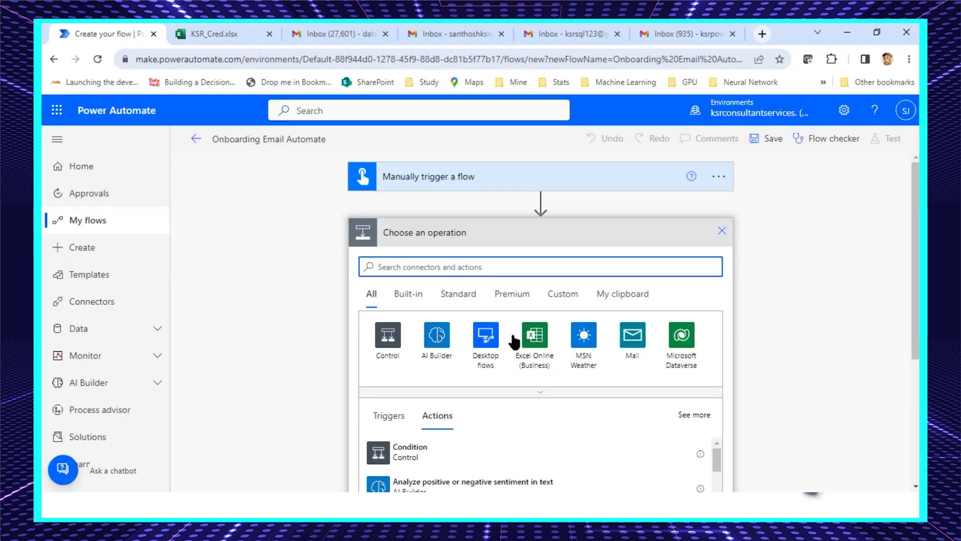
click(528, 346)
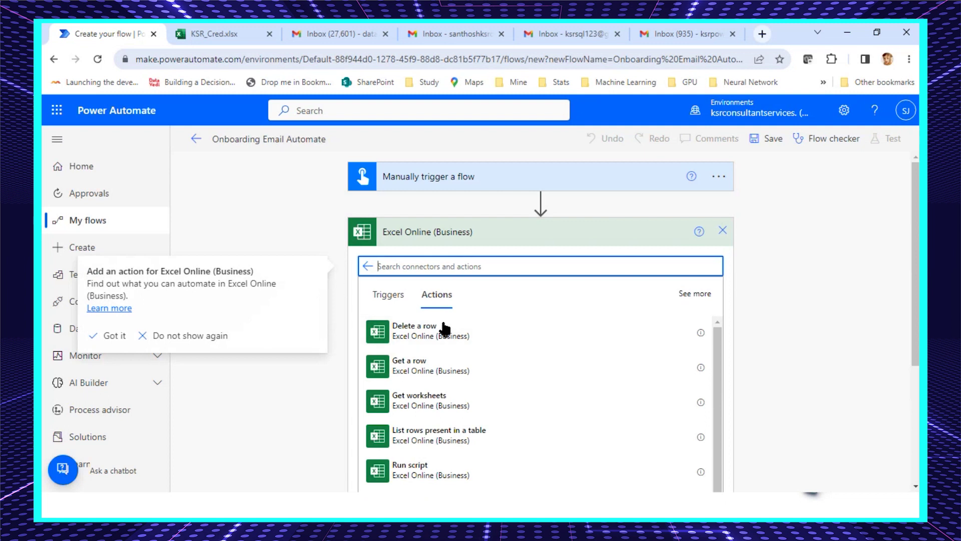
Check the KSR_Cred table data and add the List rows present in a table action
scroll(443, 342, down, 1)
scroll(443, 342, up, 1)
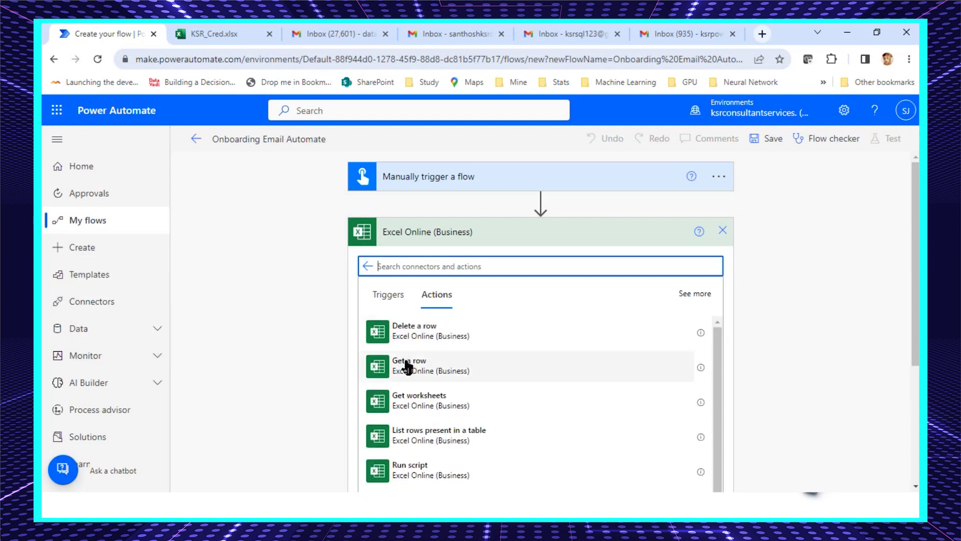
scroll(407, 367, down, 2)
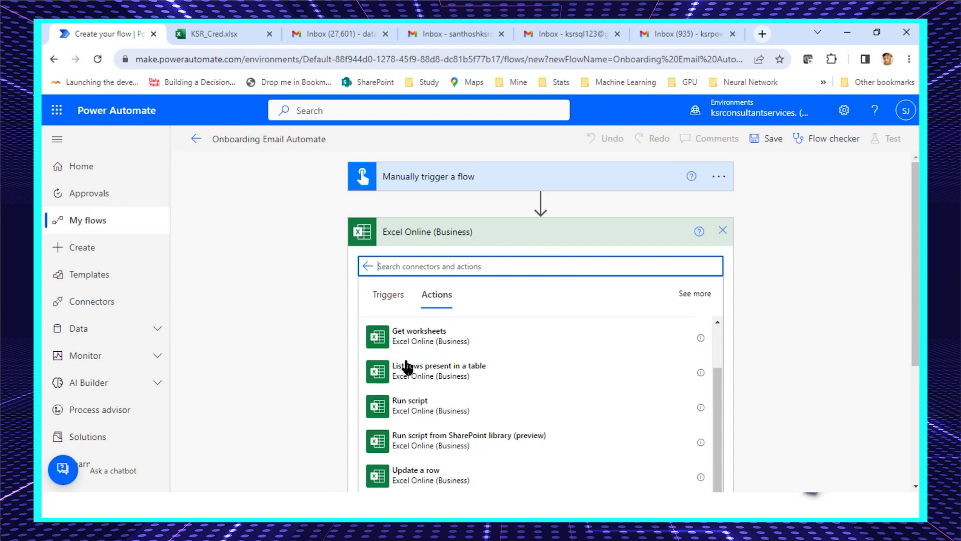
scroll(407, 385, down, 2)
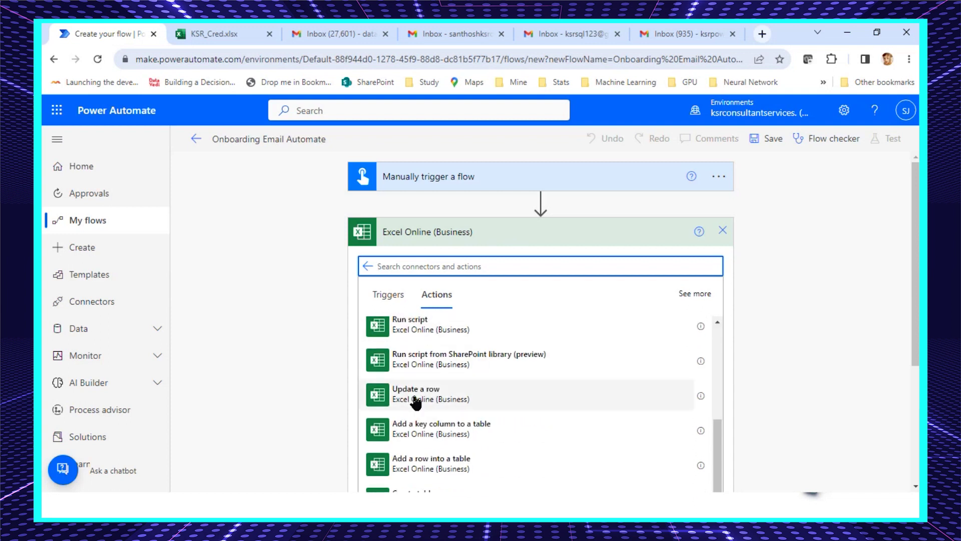
scroll(414, 401, up, 2)
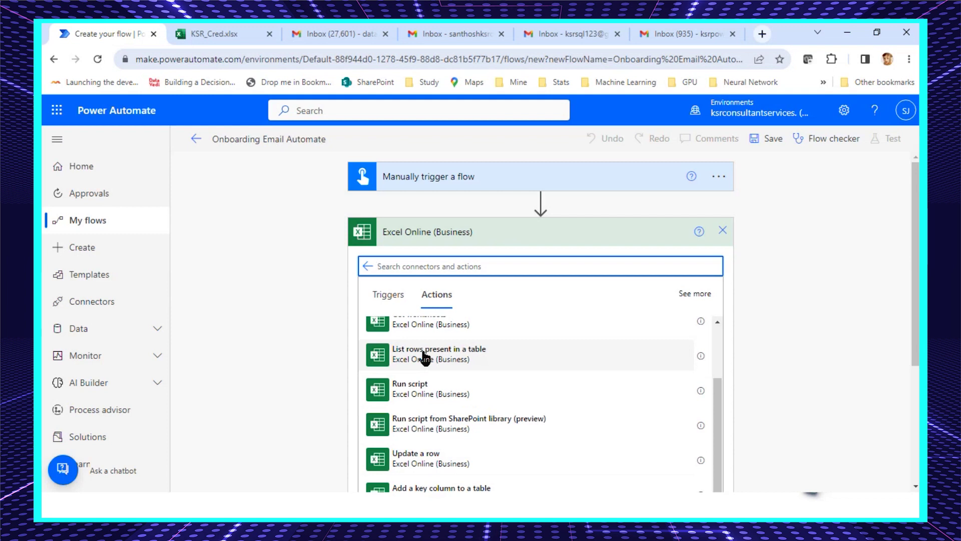
click(186, 35)
drag(88, 251, 566, 359)
click(123, 34)
click(436, 360)
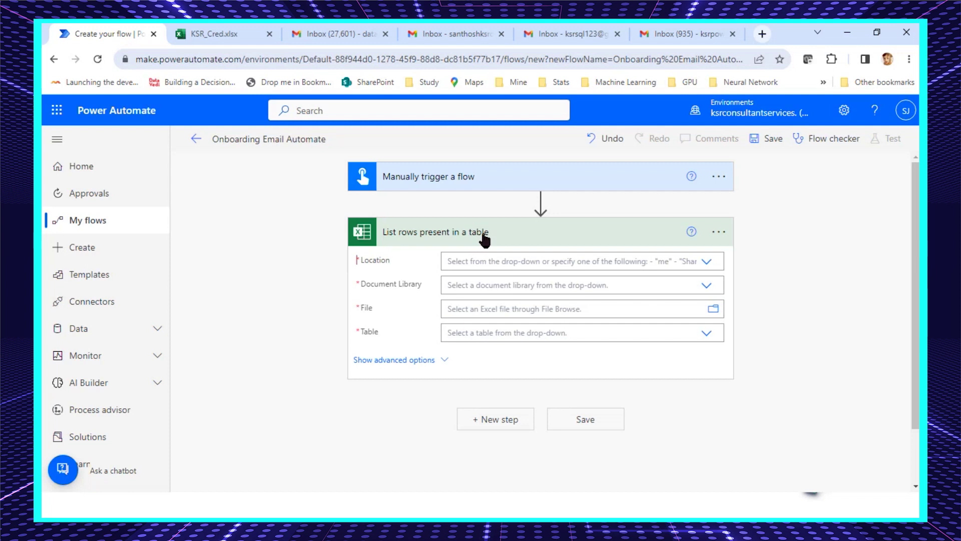
Set the List rows Location to OneDrive for Business and Document Library to OneDrive
click(214, 34)
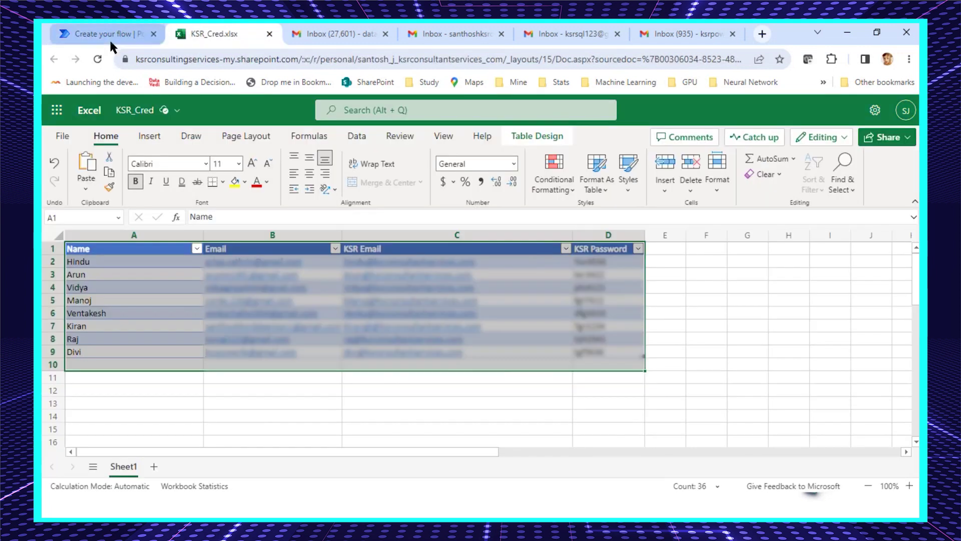
click(110, 38)
click(622, 257)
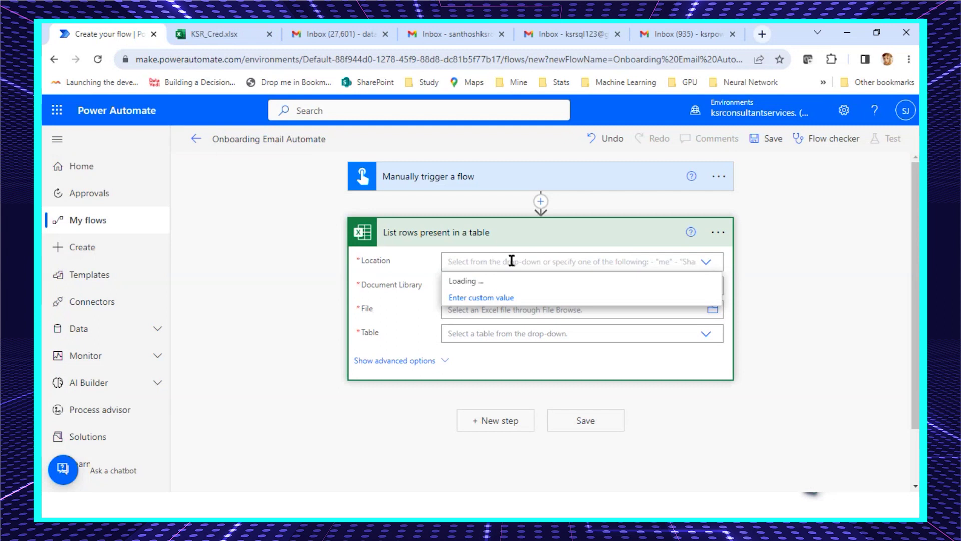
click(496, 282)
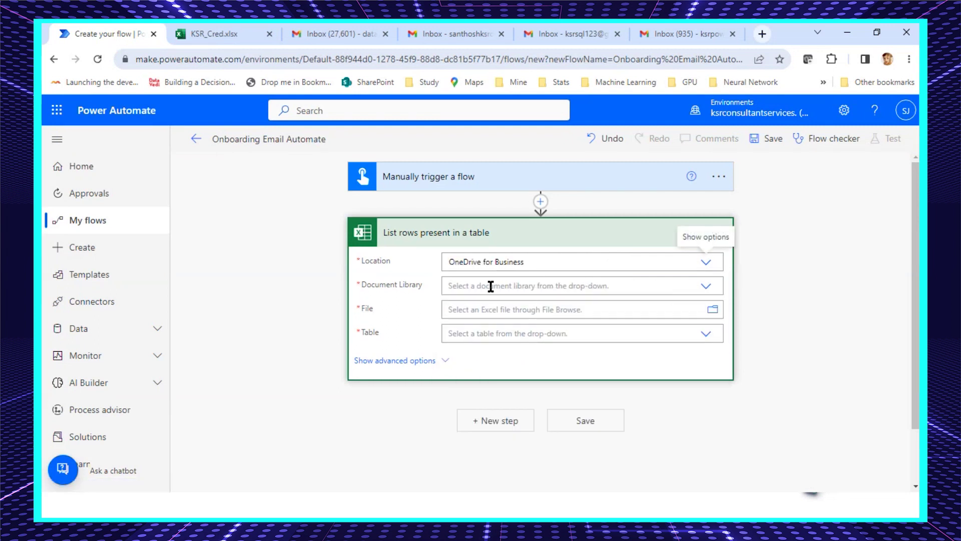
click(490, 286)
click(475, 306)
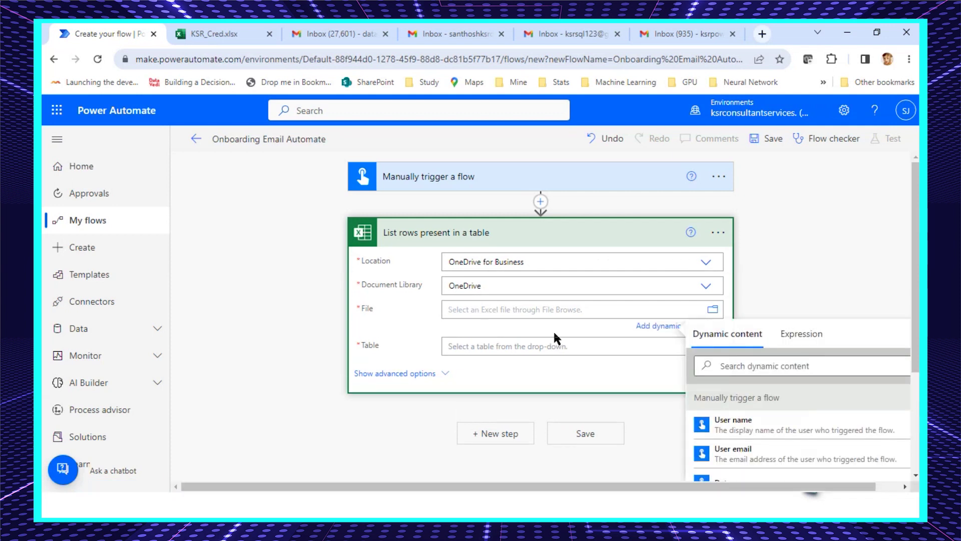
click(644, 326)
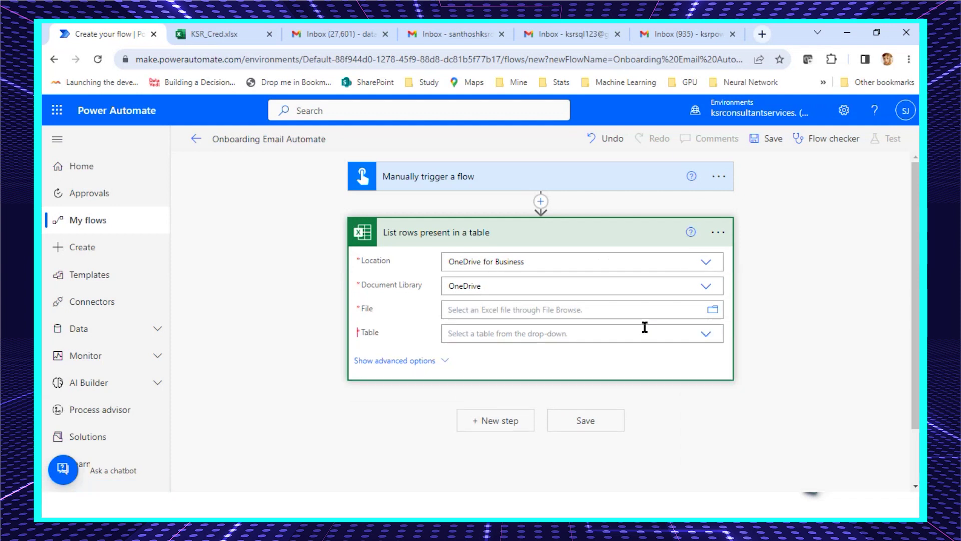
Choose /KSR_Cred.xlsx as the file and Table1 as the table
click(712, 312)
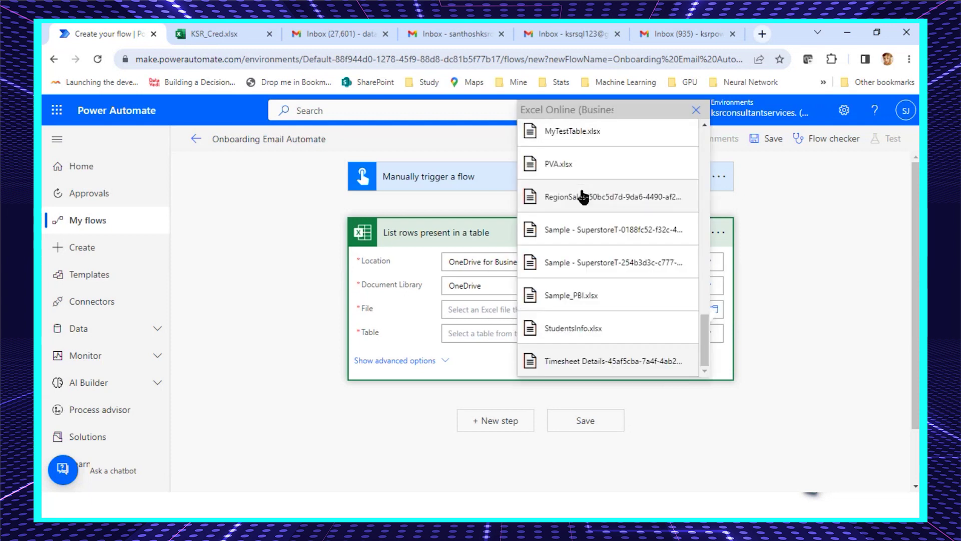
scroll(575, 253, up, 5)
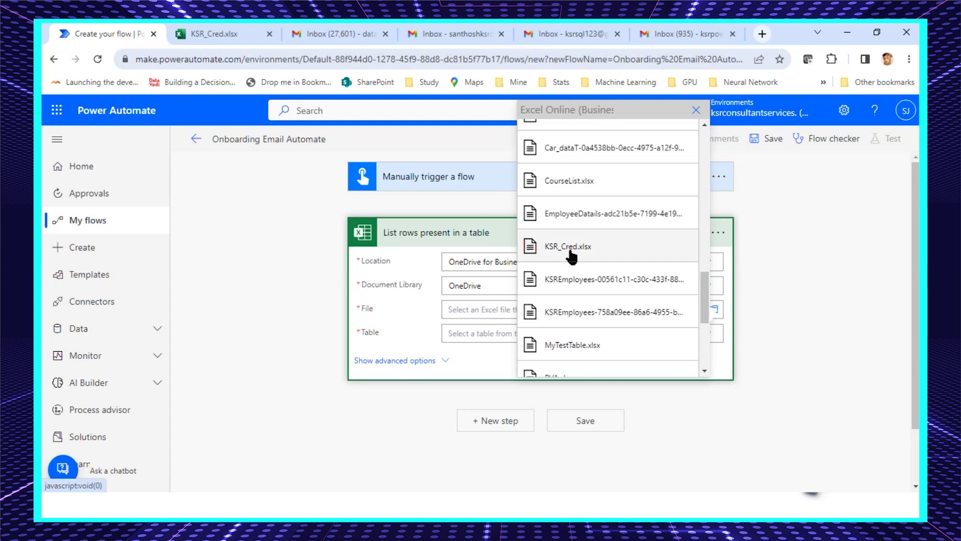
click(570, 252)
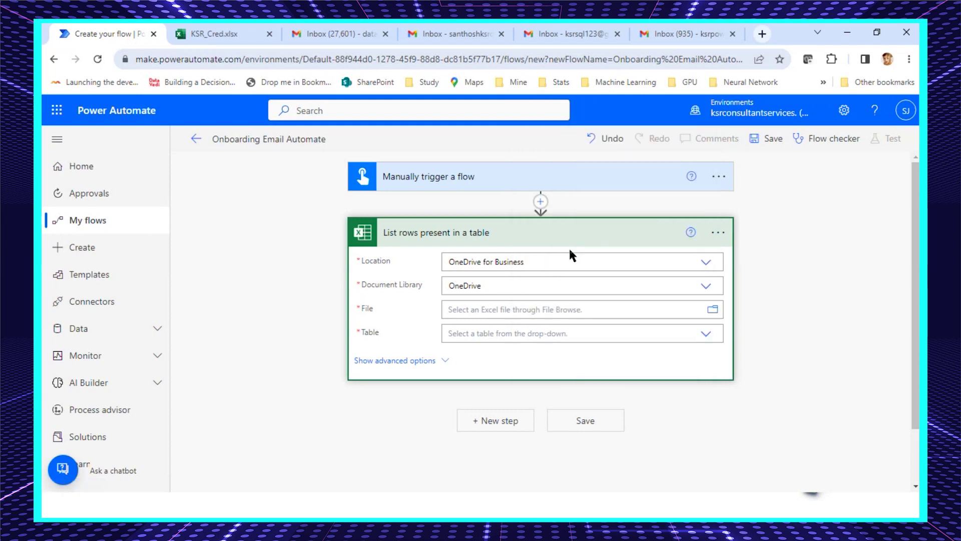
click(509, 343)
click(215, 33)
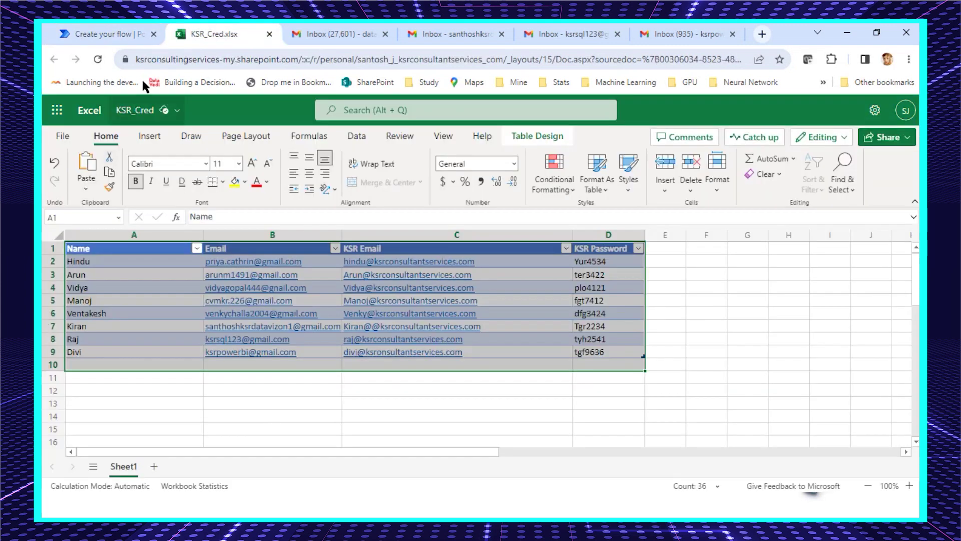
click(140, 36)
click(453, 351)
click(535, 241)
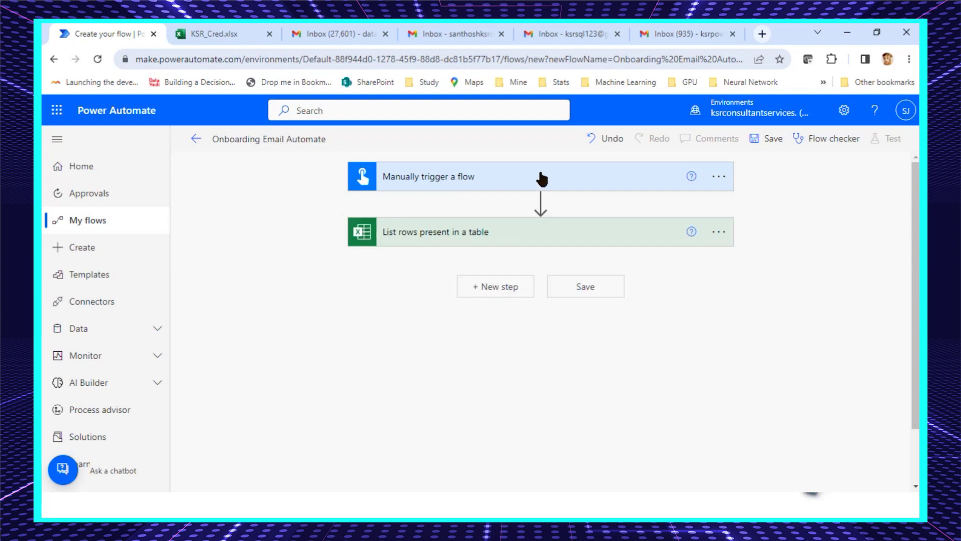
click(543, 233)
Add Gmail's Send email (V2) action after List rows, found by searching 'send e'
click(514, 290)
text(send e)
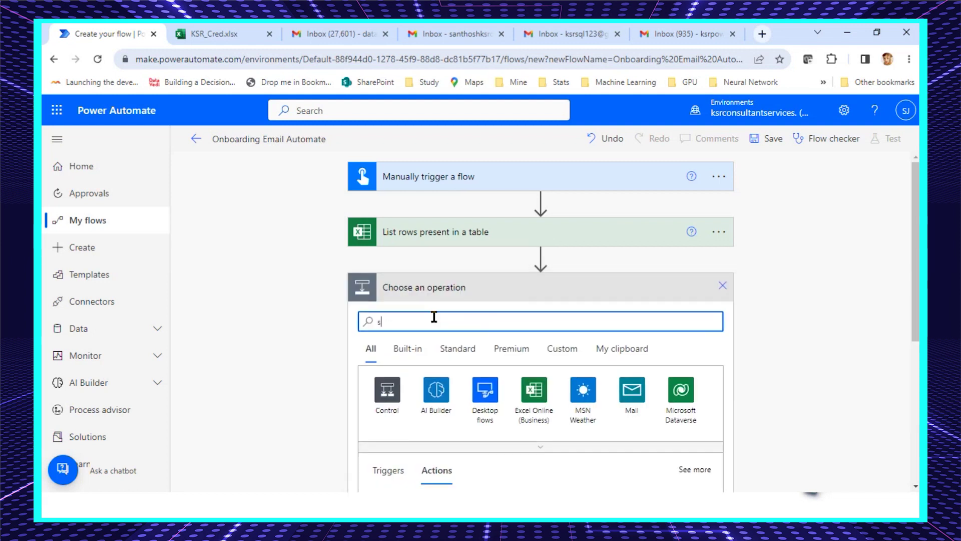
scroll(471, 331, down, 5)
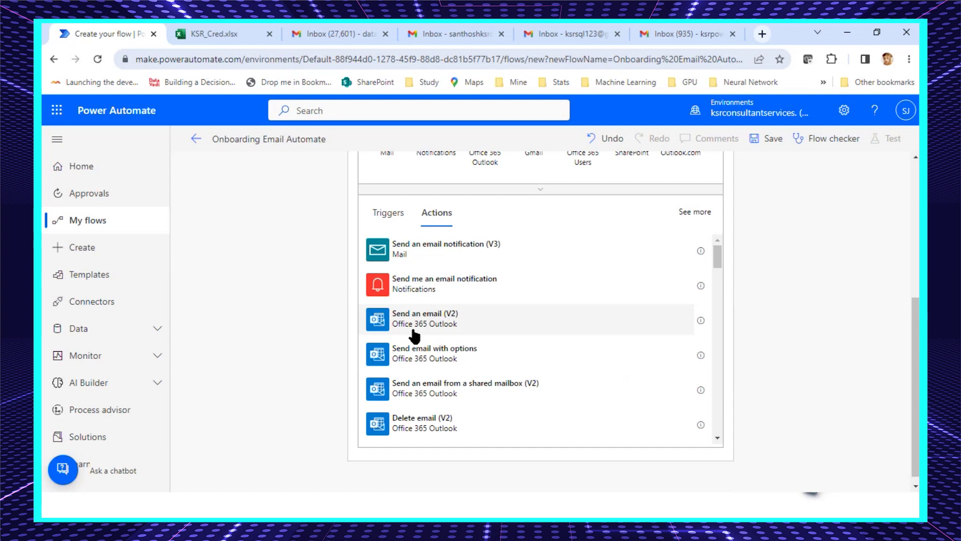
click(213, 33)
click(414, 374)
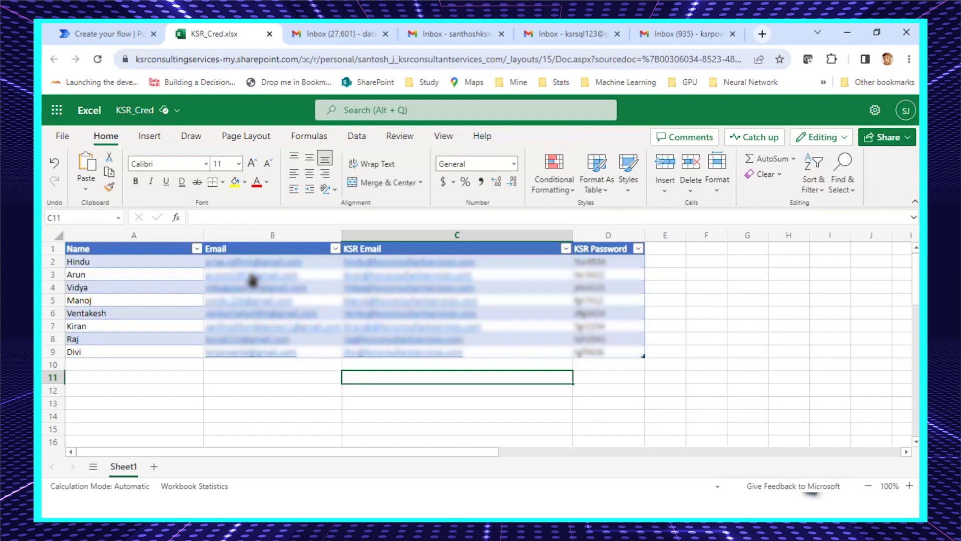
click(126, 34)
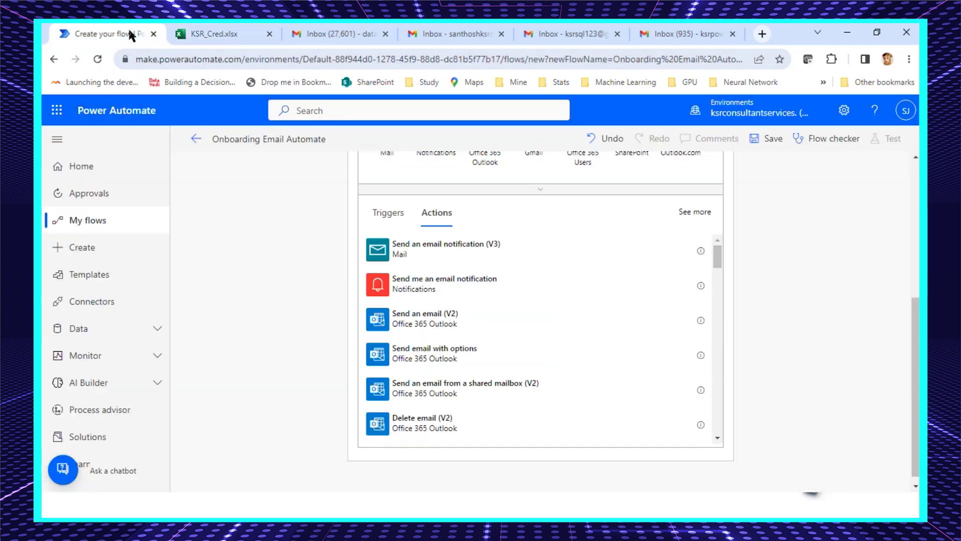
scroll(416, 298, down, 9)
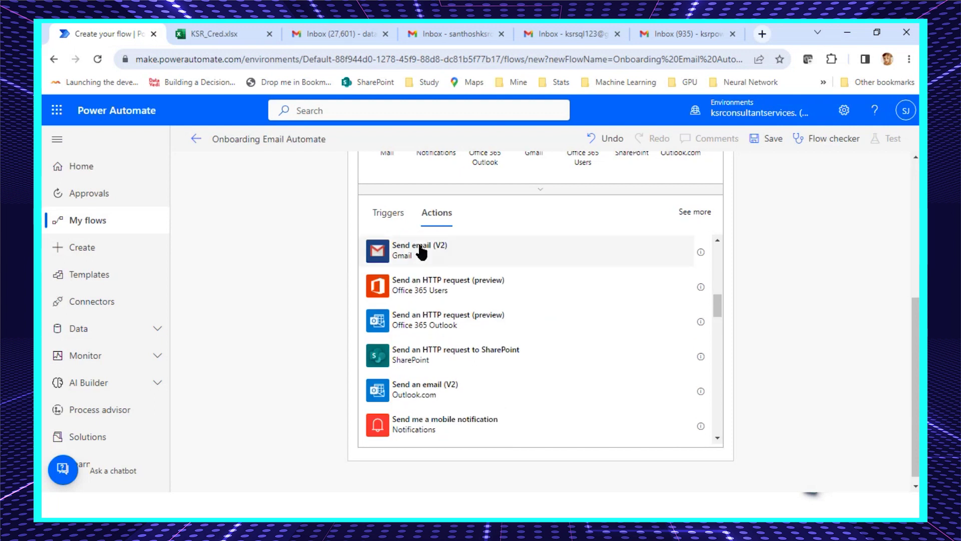
click(420, 250)
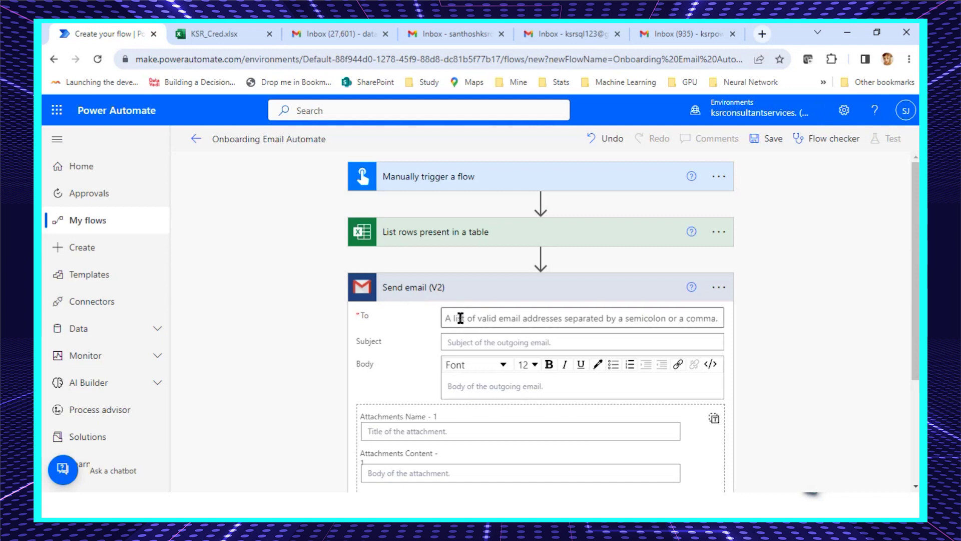
Set the email's To field to the List rows Email value, wrapping it in Apply to each
click(217, 35)
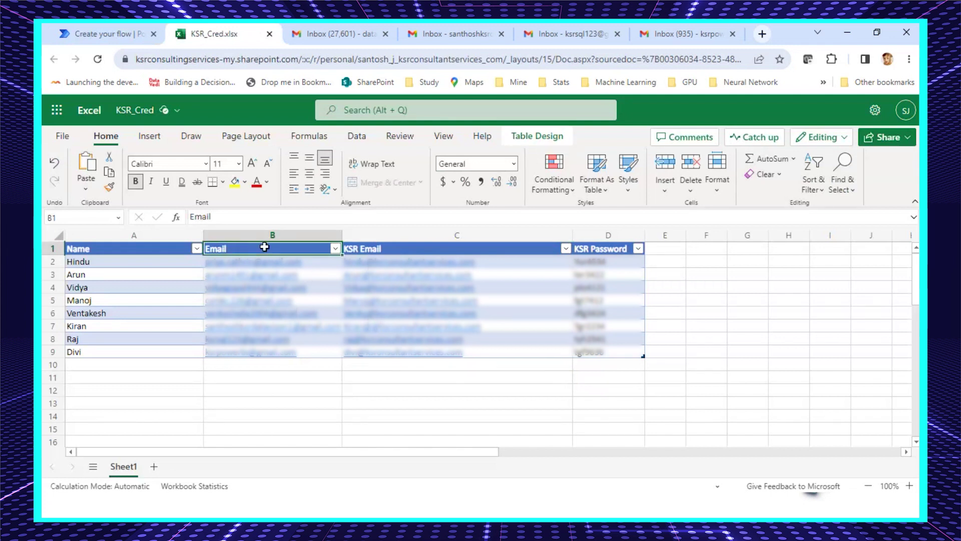
click(114, 35)
click(471, 320)
scroll(550, 325, down, 2)
click(681, 291)
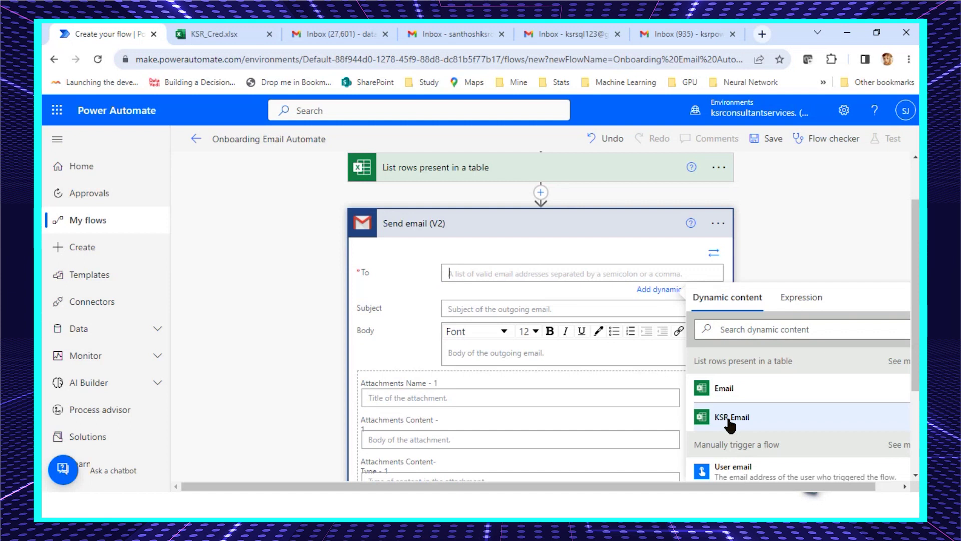
click(724, 392)
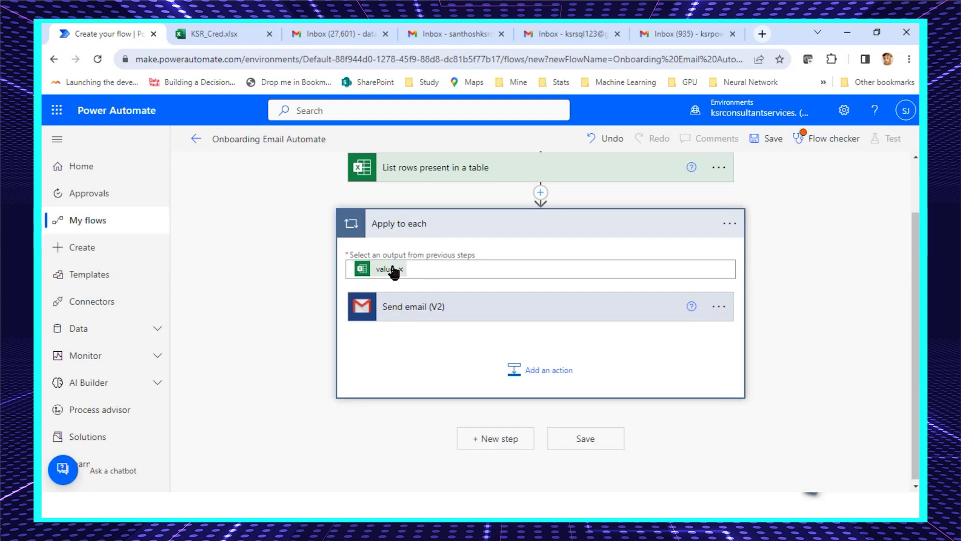
Switch Send email (V2) from its out-of-quota connection to another Gmail connection
scroll(395, 275, up, 1)
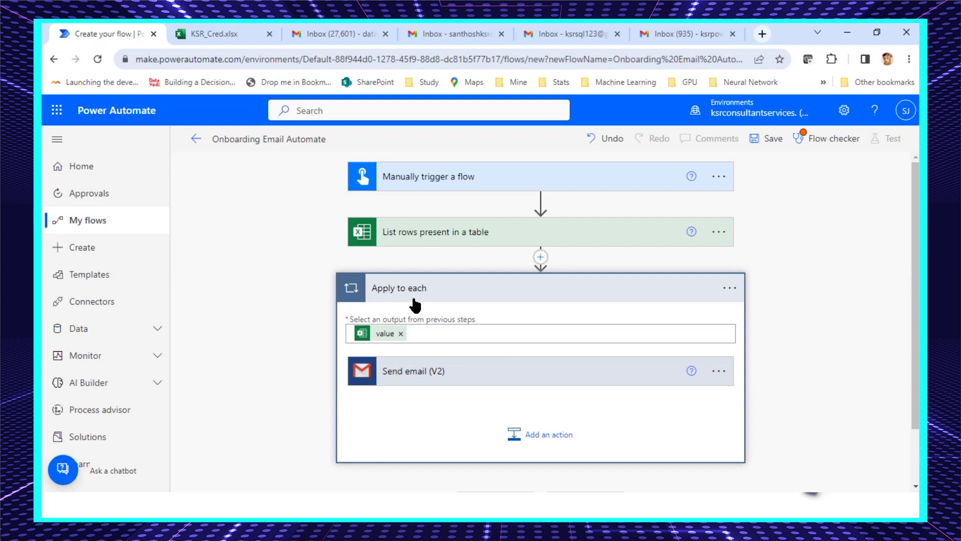
click(517, 375)
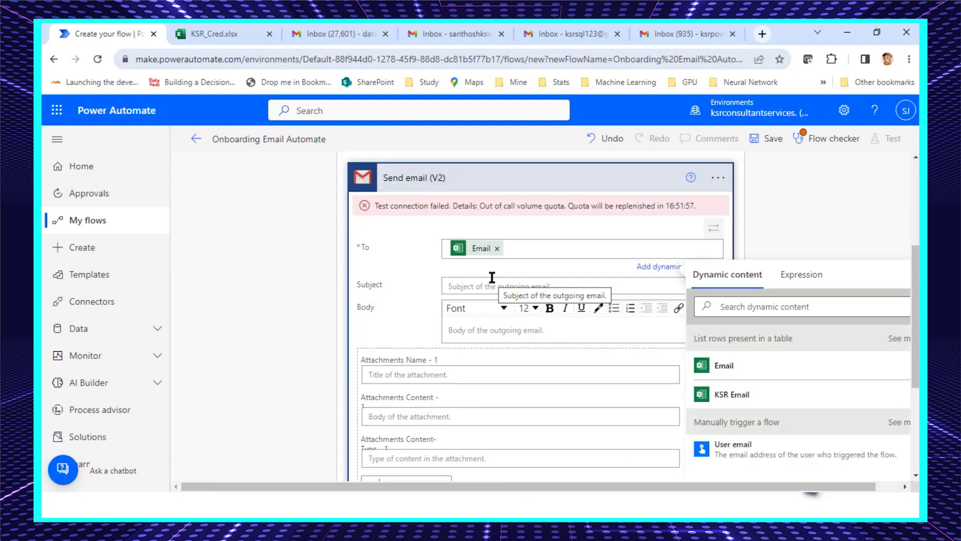
click(716, 178)
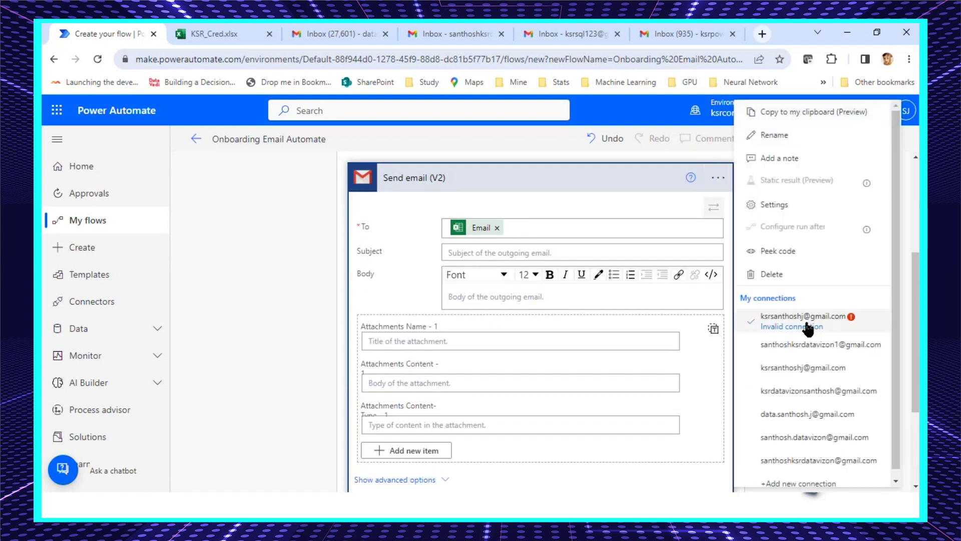
scroll(806, 300, down, 1)
click(807, 407)
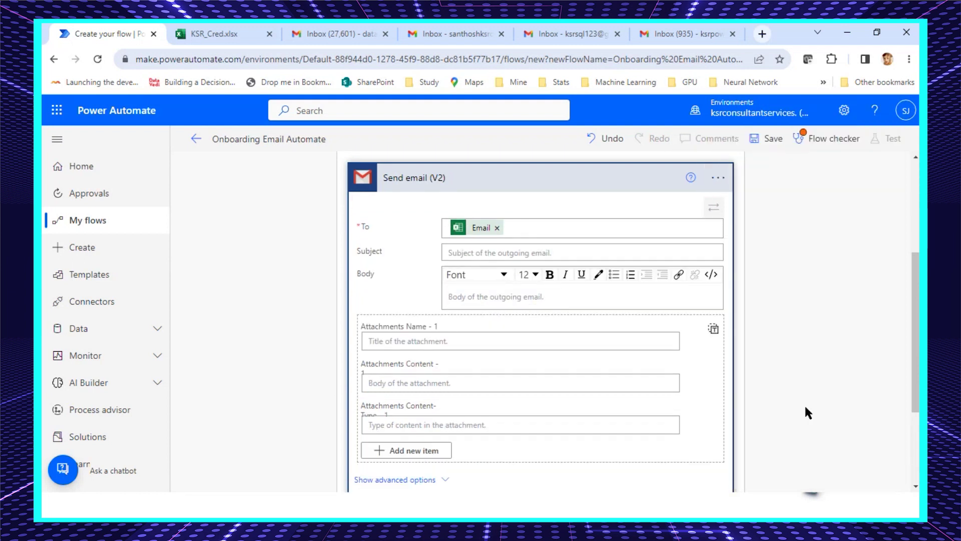
scroll(519, 266, up, 1)
click(471, 315)
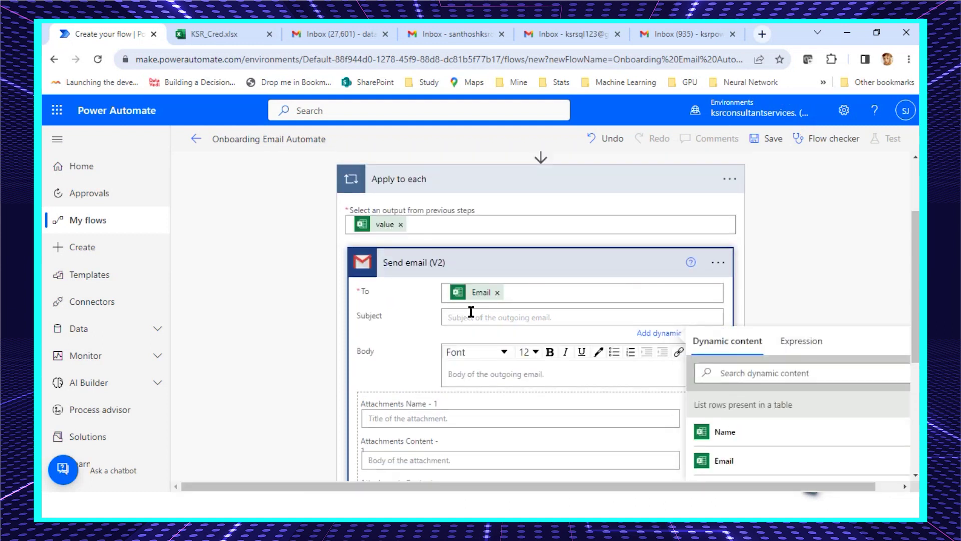
Set the subject to 'Welcome Onboard !!! Glad to have to in our Team !!! Welcome' plus Name
text(Welcome Onboard !!! Glad to have to in our Team !!!)
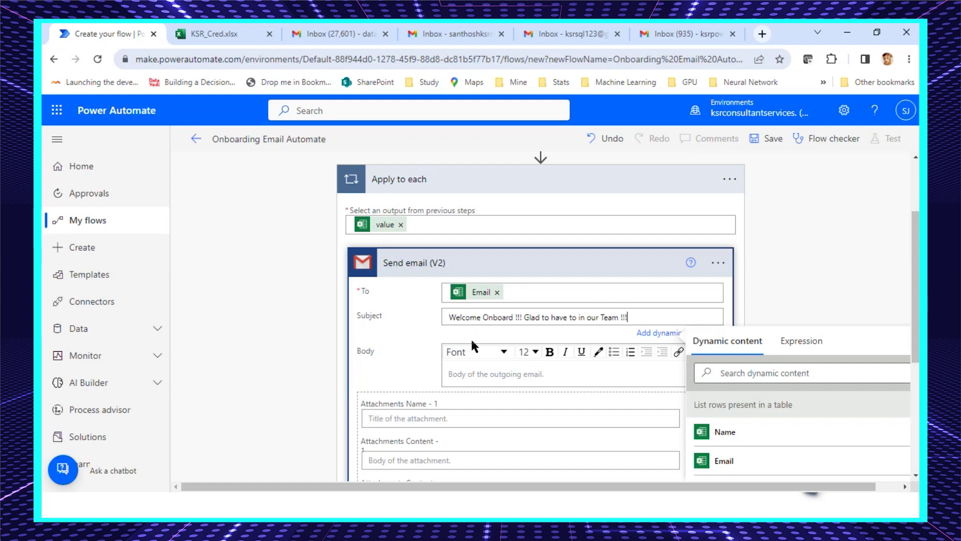
text( Welcome)
click(724, 431)
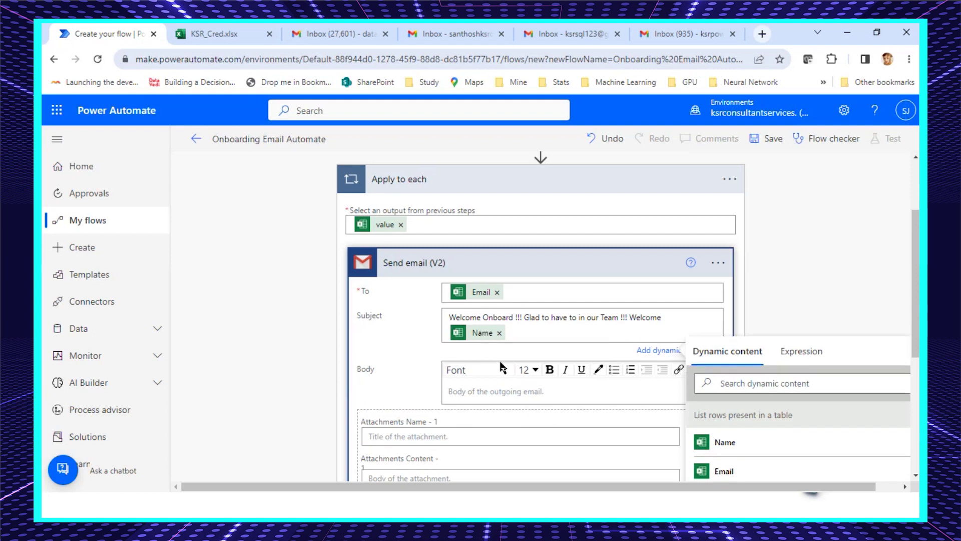
click(230, 39)
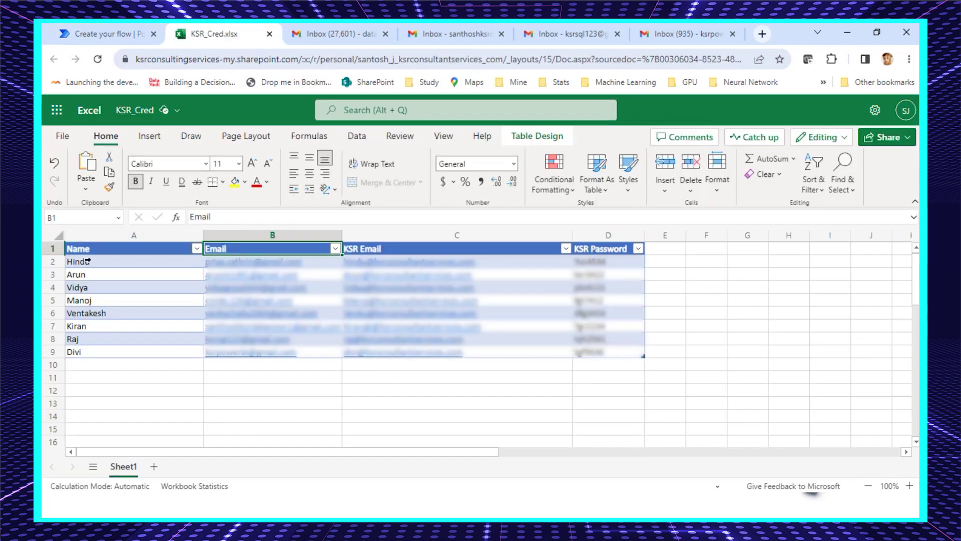
click(107, 34)
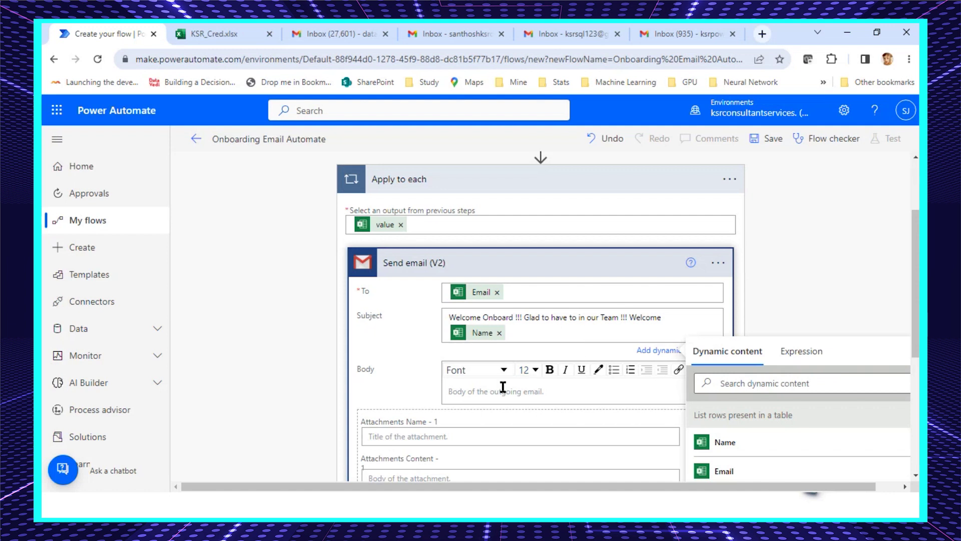
scroll(503, 387, down, 3)
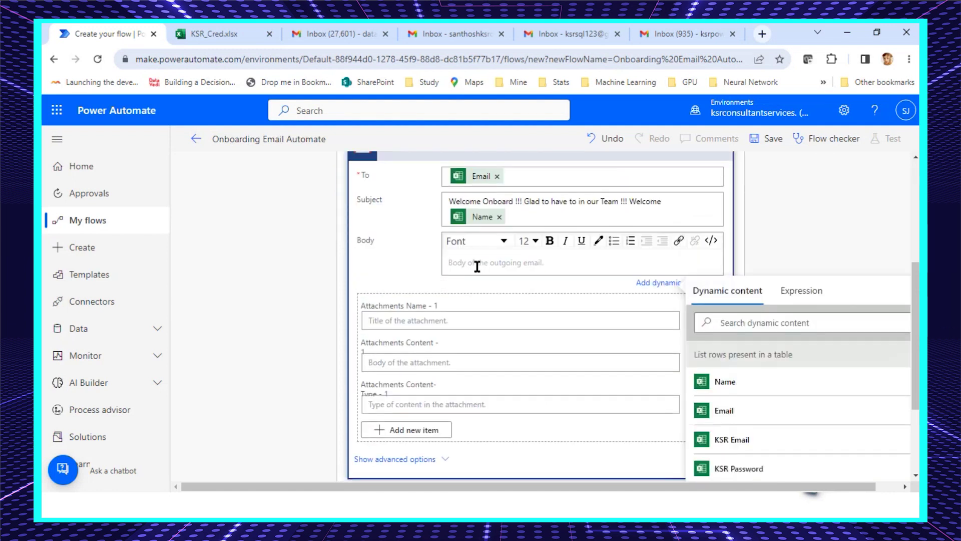
Paste the prepared onboarding welcome text from Notepad++ into the email Body
key(super)
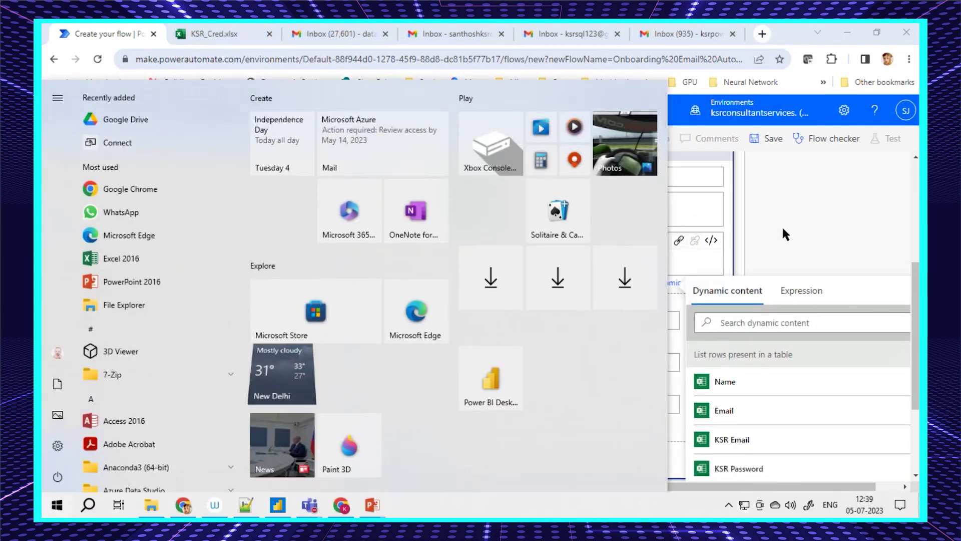
key(Escape)
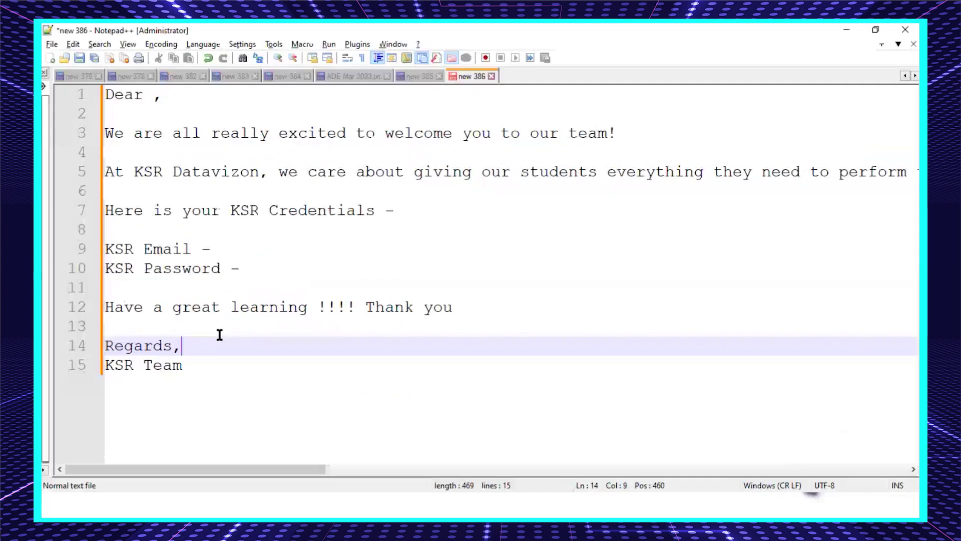
drag(210, 381, 102, 95)
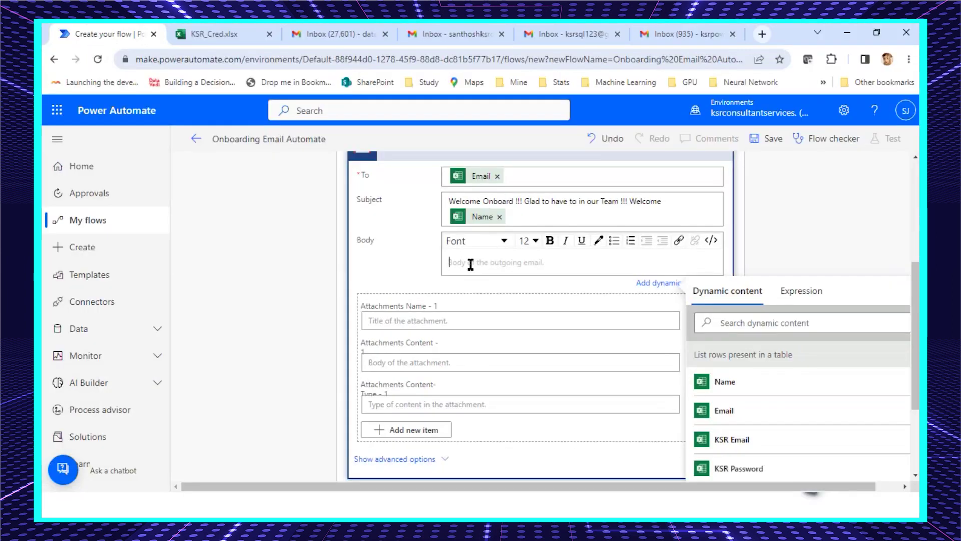
key(ctrl+v)
click(583, 355)
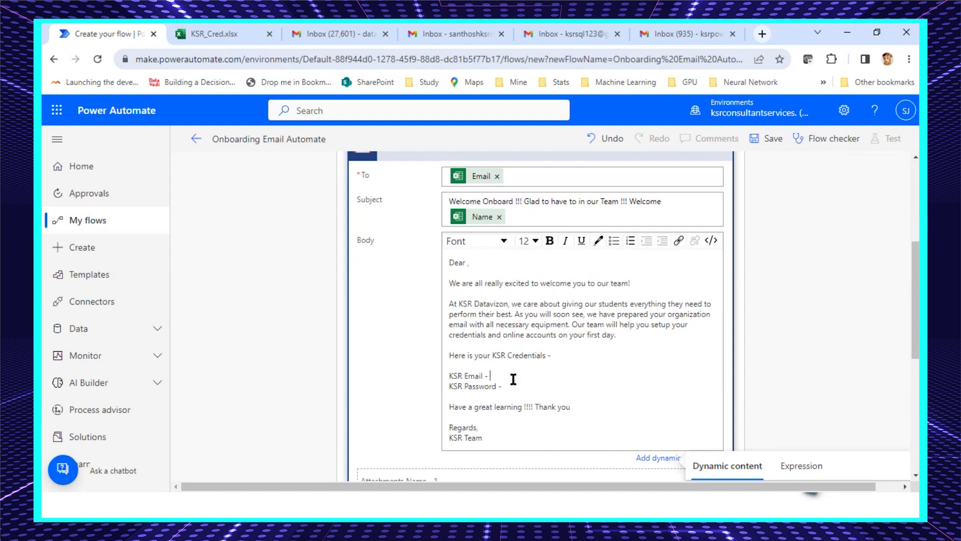
scroll(513, 379, down, 1)
scroll(513, 379, down, 1)
Insert the KSR Email and KSR Password dynamic values after their labels in the body
click(500, 313)
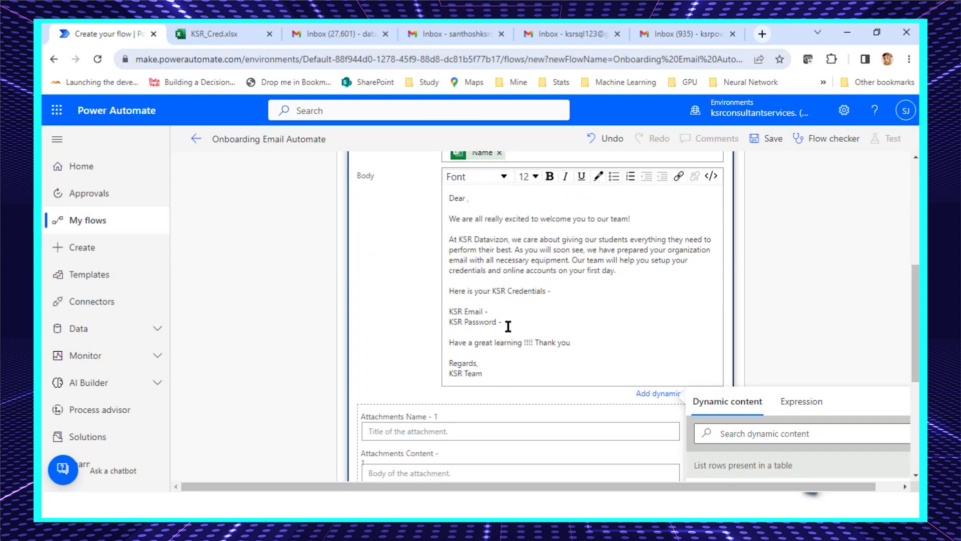
click(240, 35)
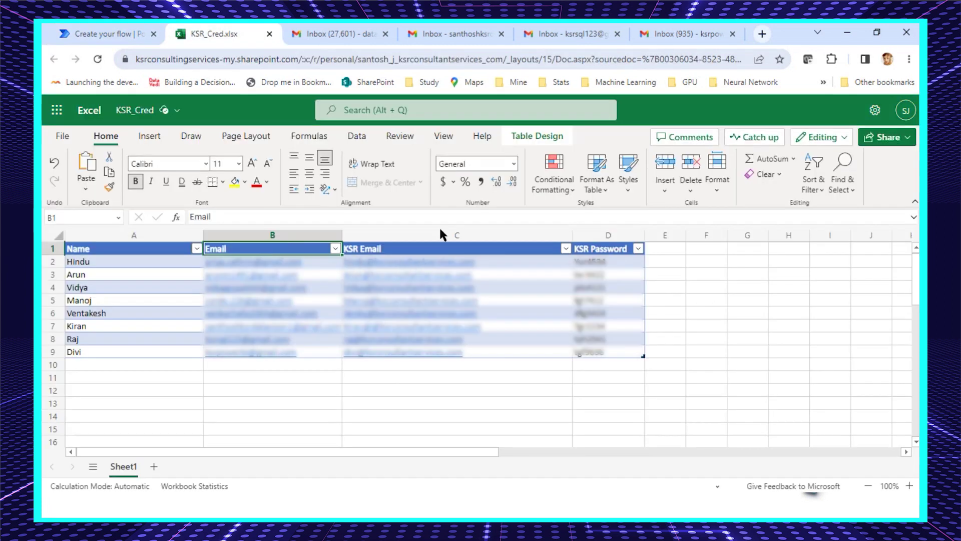
click(123, 40)
click(521, 320)
click(554, 314)
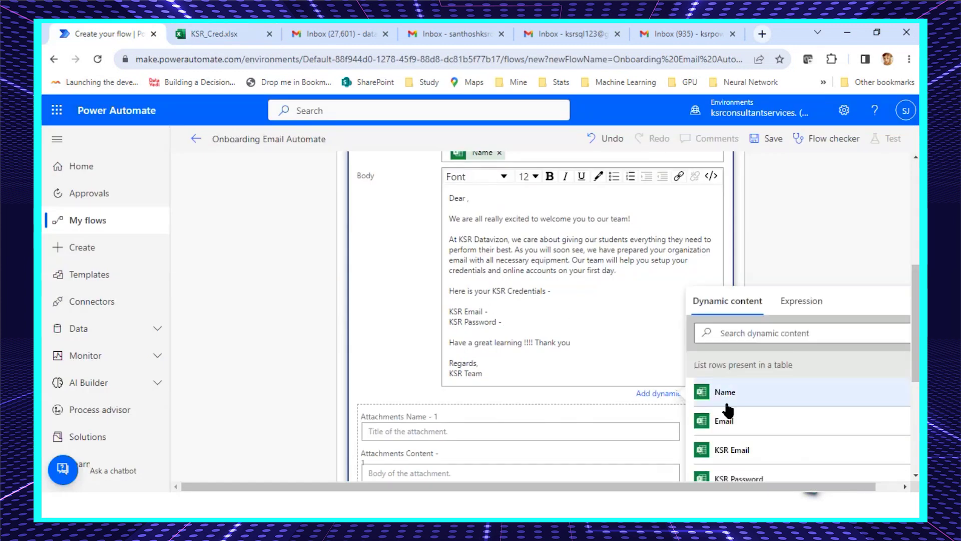
click(731, 450)
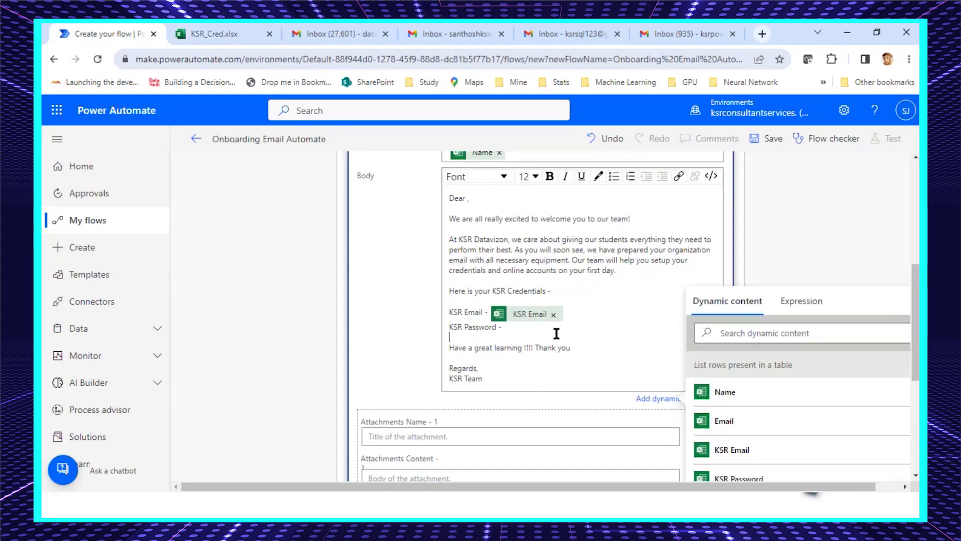
scroll(720, 451, down, 1)
click(734, 421)
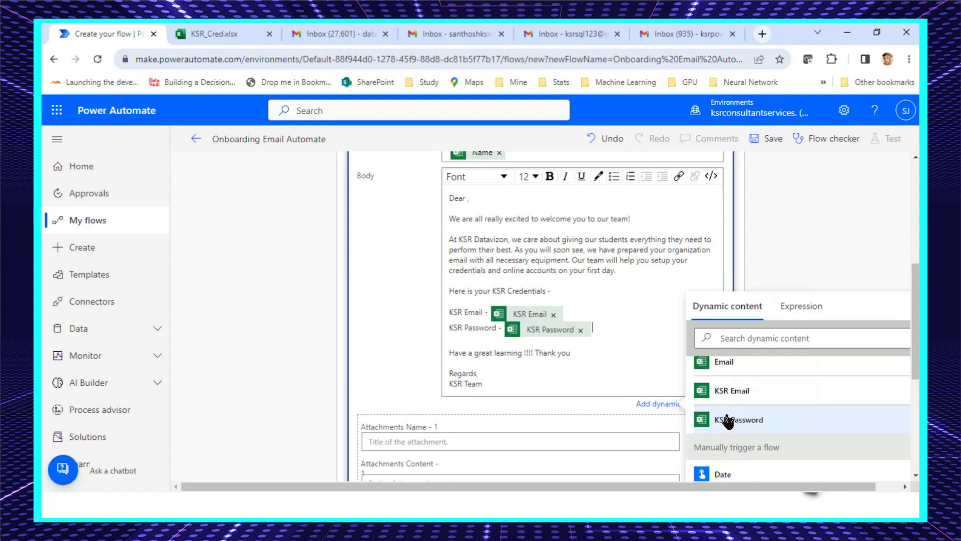
Insert the Name value after 'Dear' and collapse the Send email (V2) step
click(467, 199)
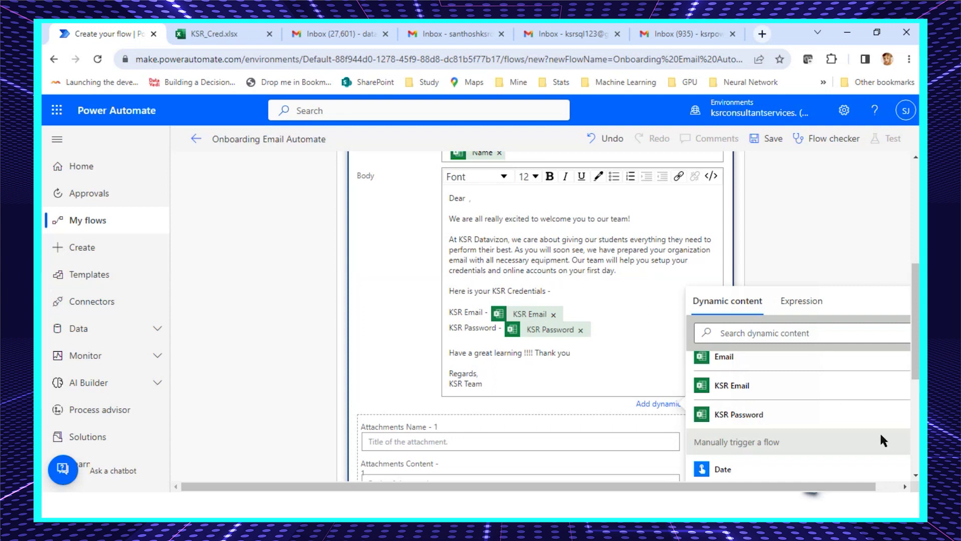
scroll(879, 431, up, 1)
click(761, 402)
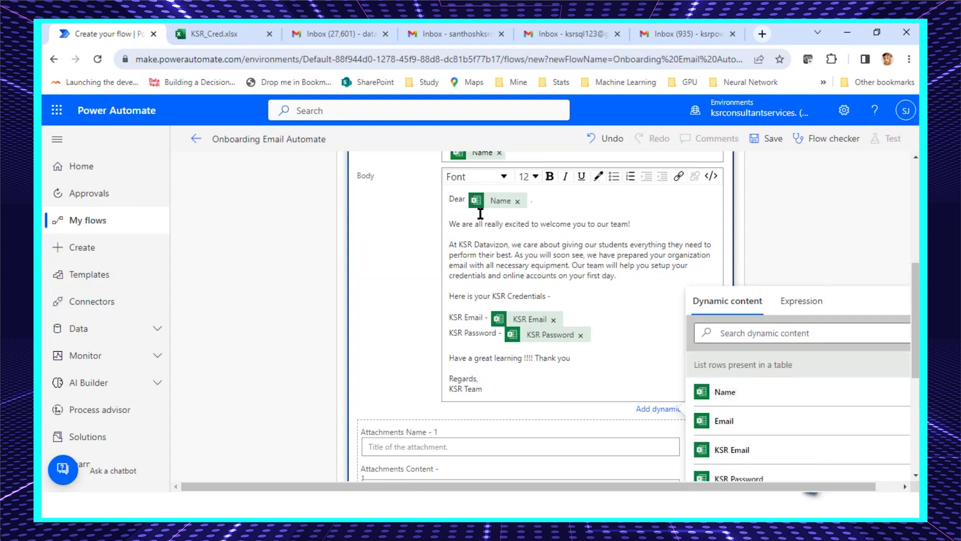
scroll(560, 320, up, 2)
scroll(561, 319, up, 1)
scroll(551, 311, down, 5)
scroll(500, 316, down, 3)
scroll(461, 311, up, 10)
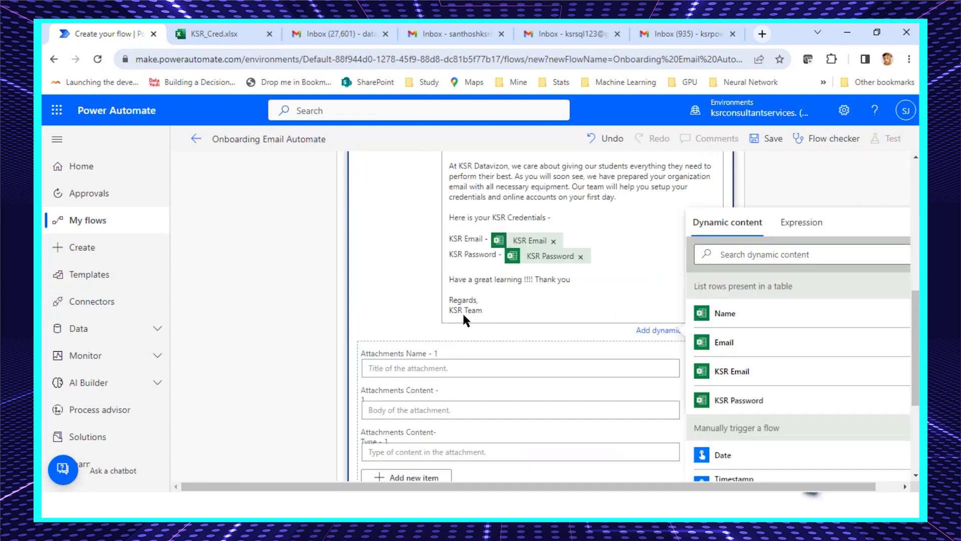
click(530, 224)
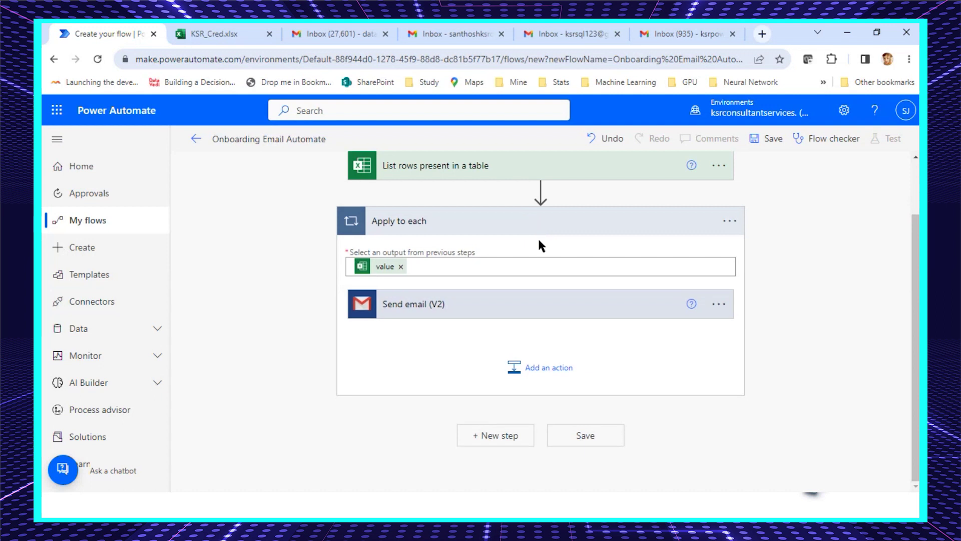
Reopen List rows, Apply to each and Send email (V2) to verify Table1, recipient, subject and body
click(544, 228)
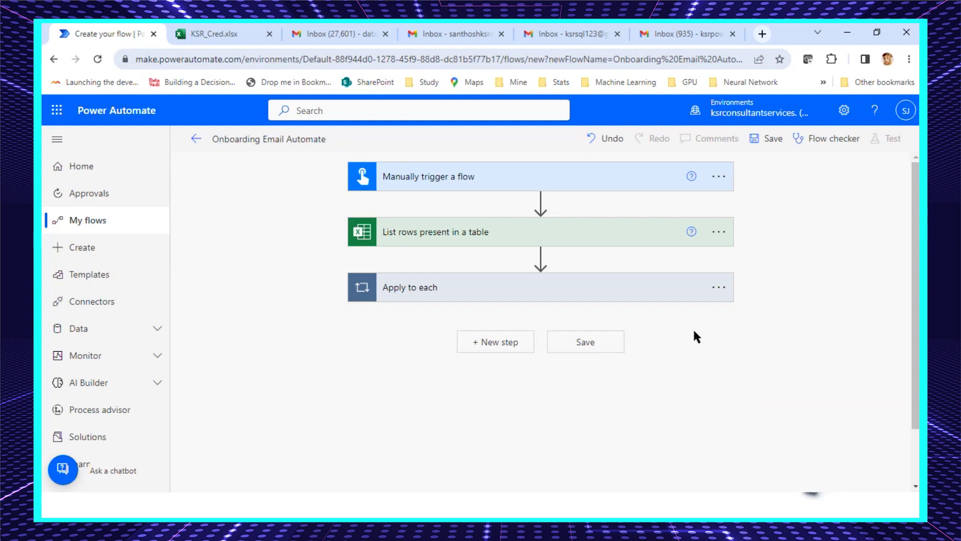
click(543, 231)
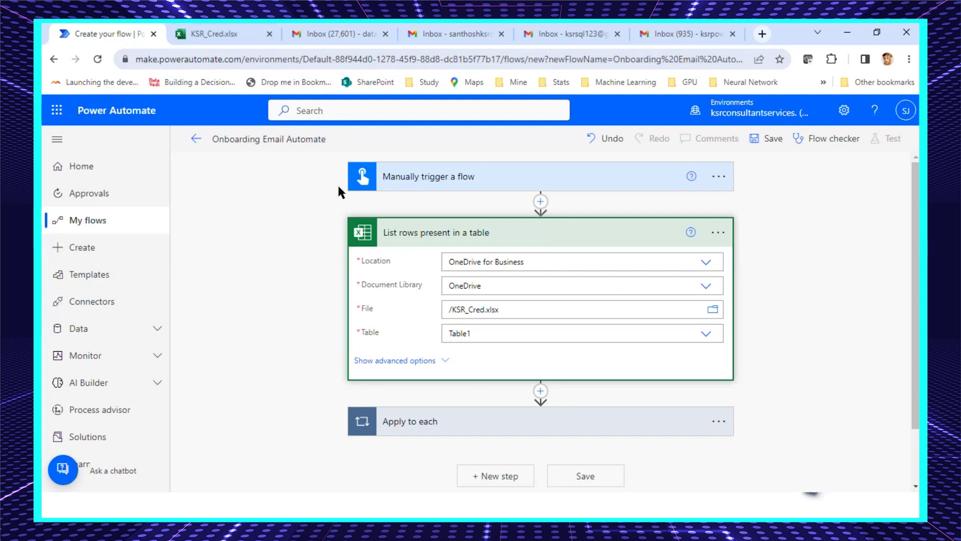
click(230, 36)
click(109, 36)
scroll(252, 186, down, 3)
click(414, 346)
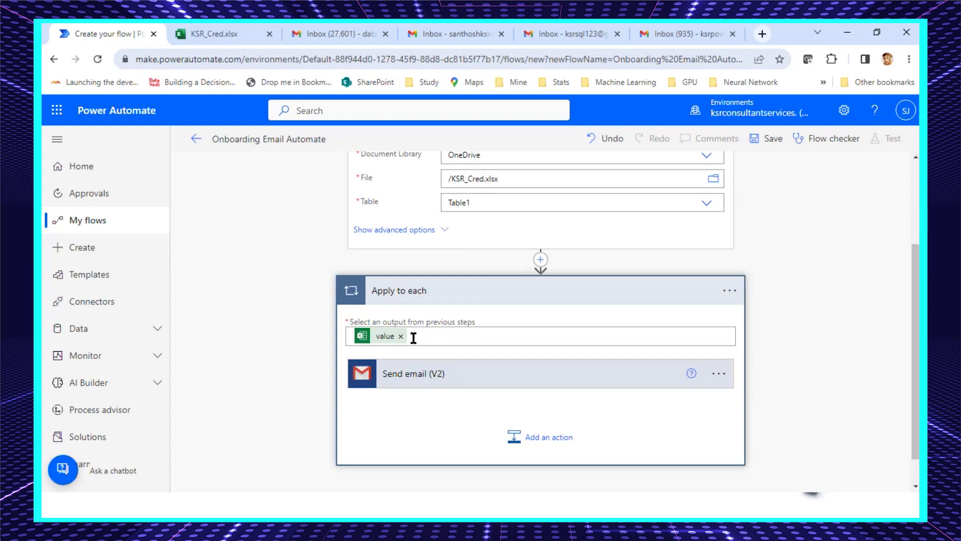
click(476, 371)
scroll(483, 353, down, 1)
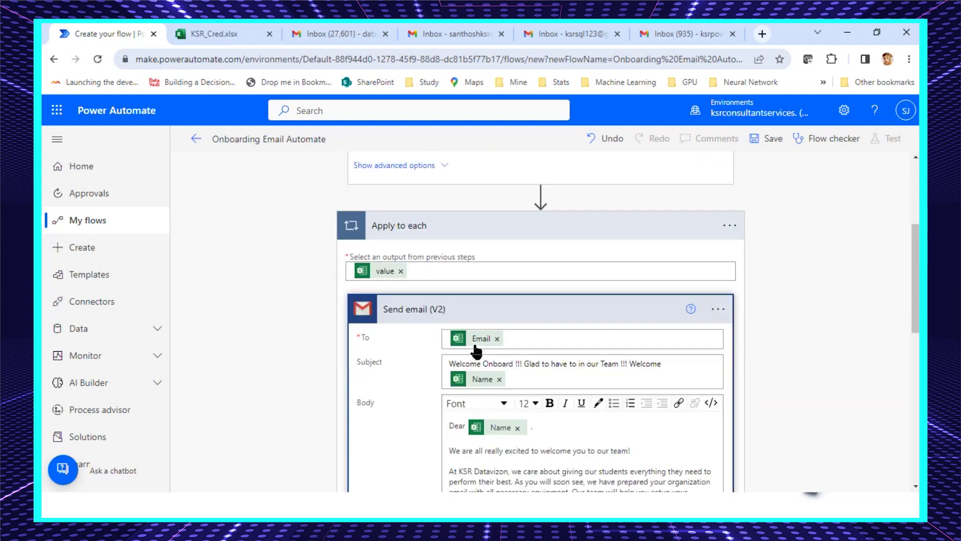
Compare the flow steps against the KSR_Cred spreadsheet
click(232, 42)
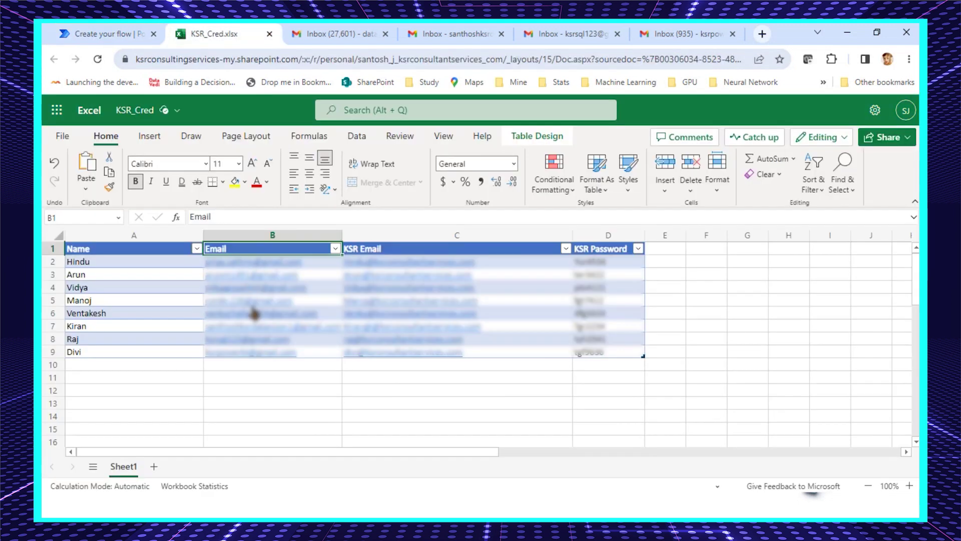
click(125, 35)
scroll(502, 313, down, 3)
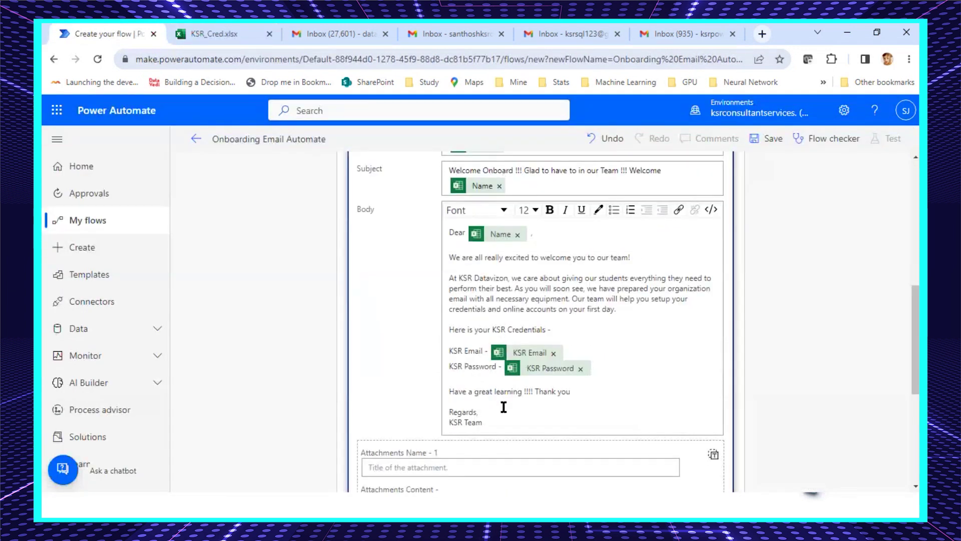
click(226, 37)
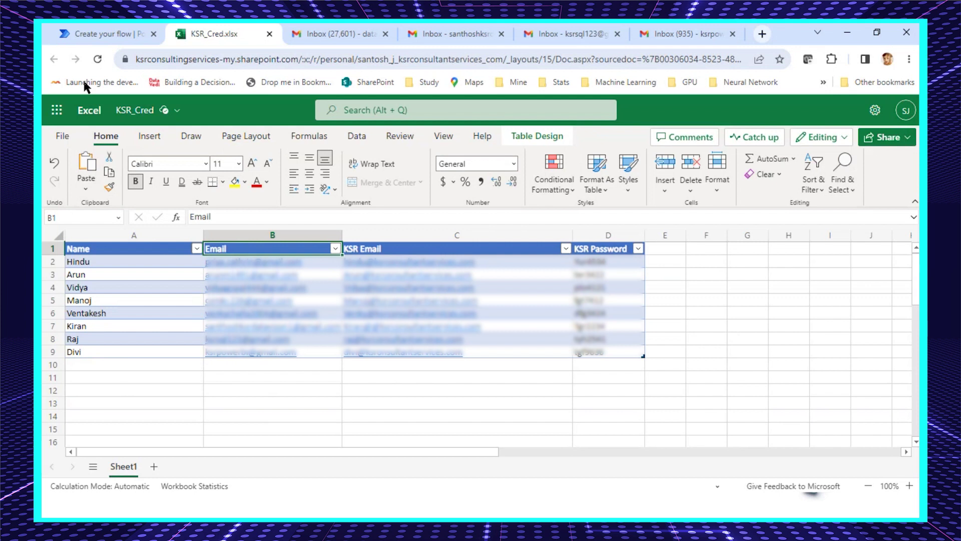
click(102, 40)
scroll(520, 259, up, 4)
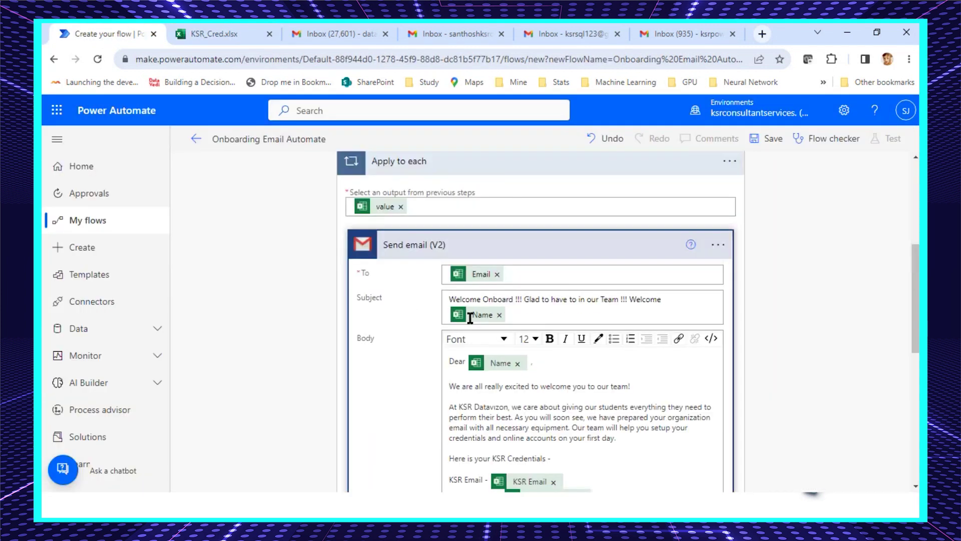
Collapse the Send email, Apply to each and List rows cards, then bring up the Gmail inbox
click(521, 259)
scroll(521, 270, up, 3)
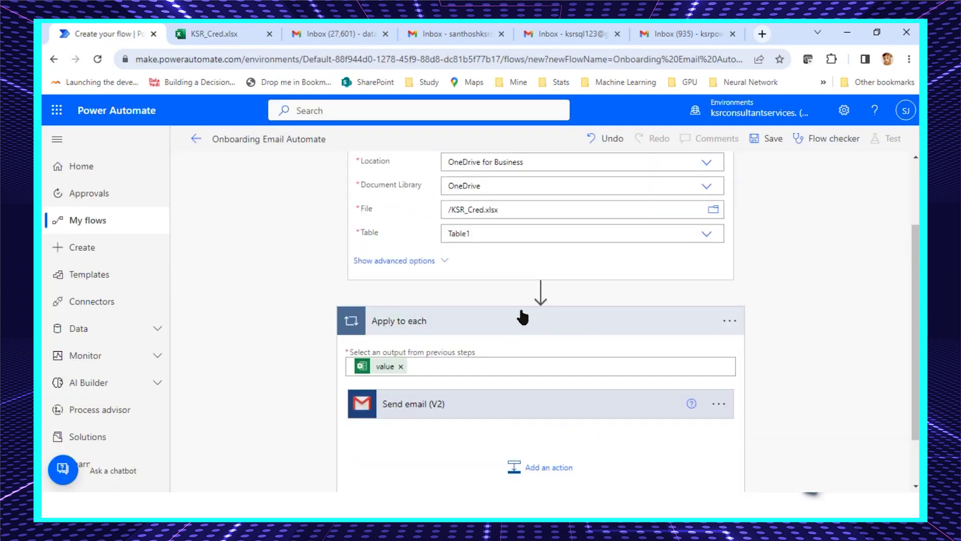
click(524, 316)
scroll(523, 310, up, 2)
click(515, 242)
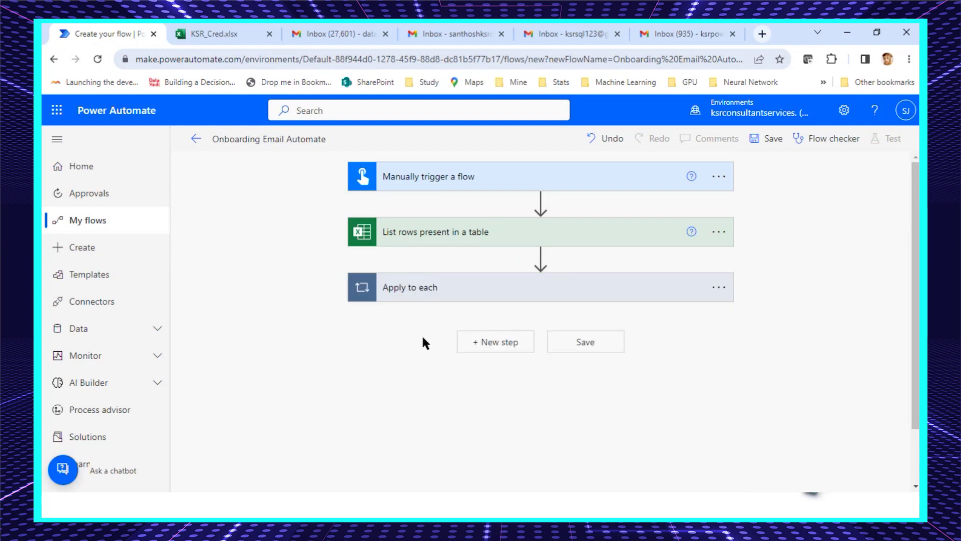
click(450, 34)
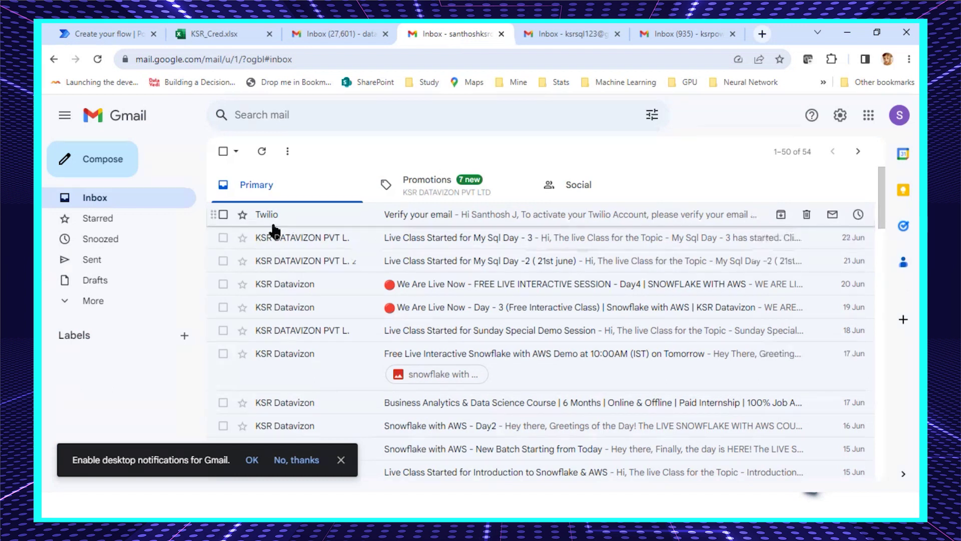
Check the second and third recipients' inboxes, then save the Onboarding Email Automate flow
click(552, 38)
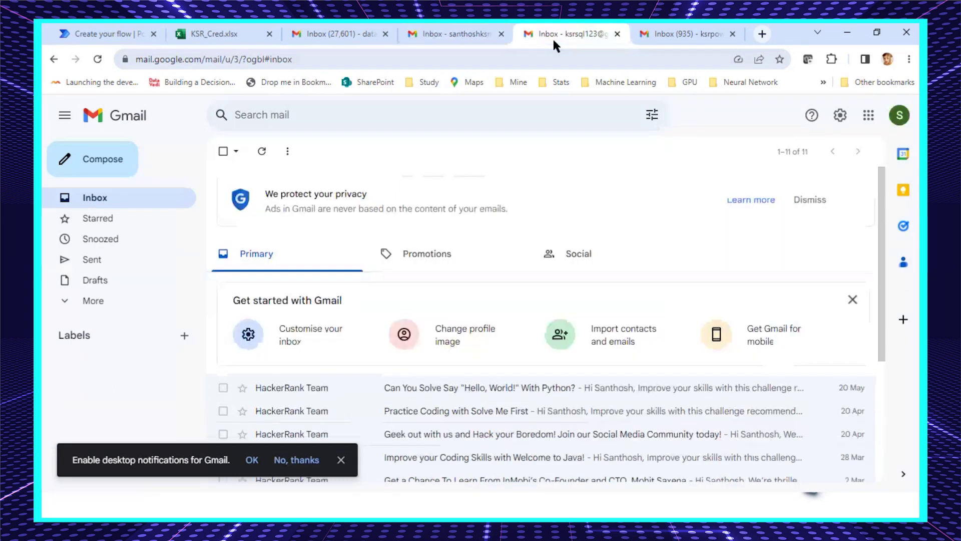
click(852, 299)
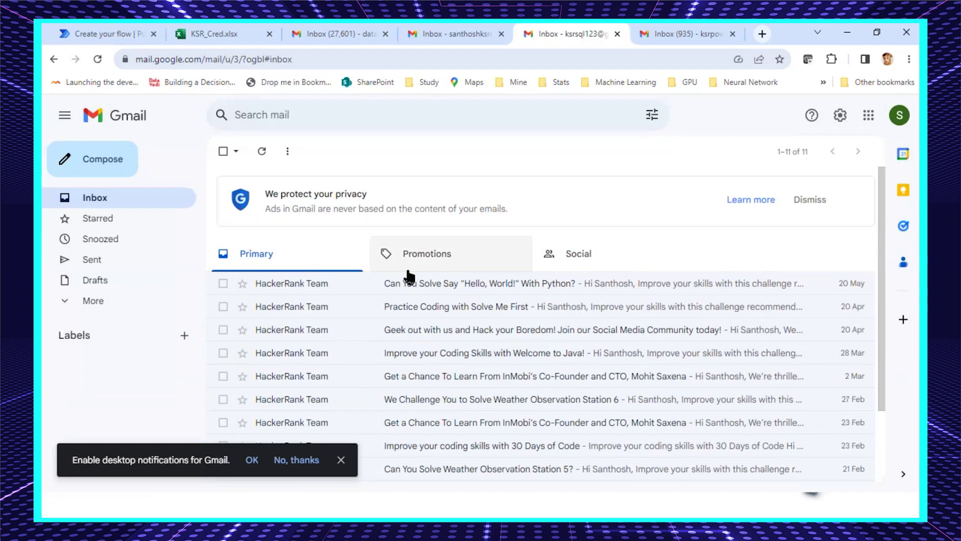
click(661, 36)
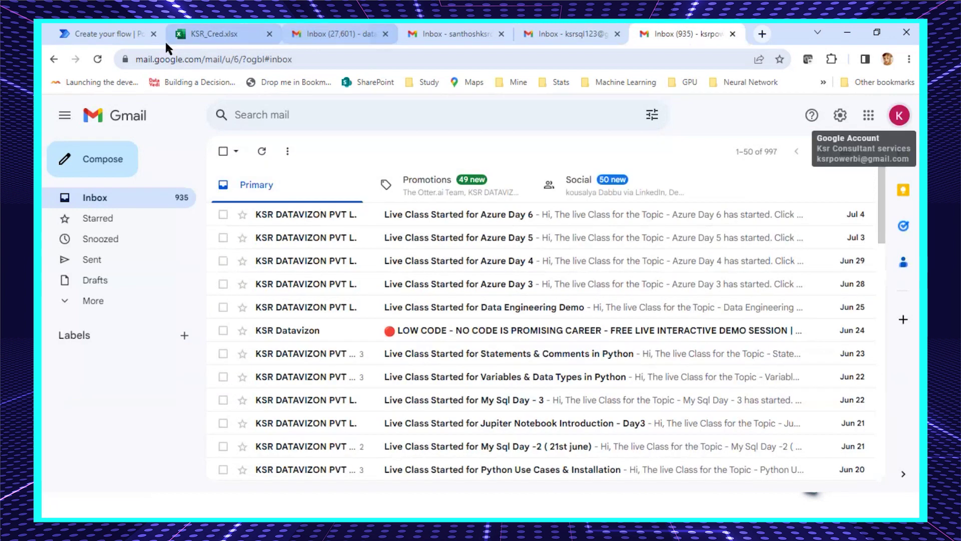
click(145, 34)
click(762, 140)
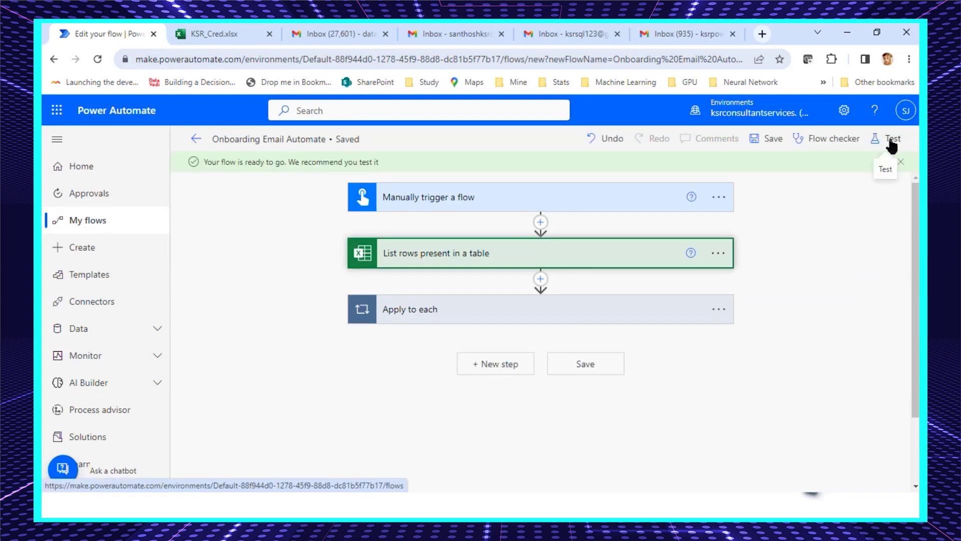
Start a manual test run of Onboarding Email Automate and close the Run flow panel
click(890, 143)
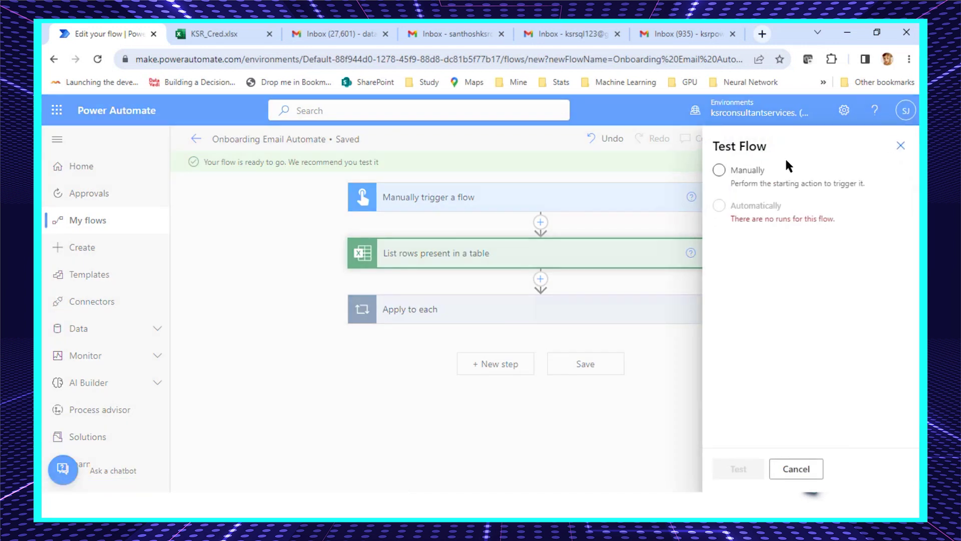
click(719, 170)
click(736, 471)
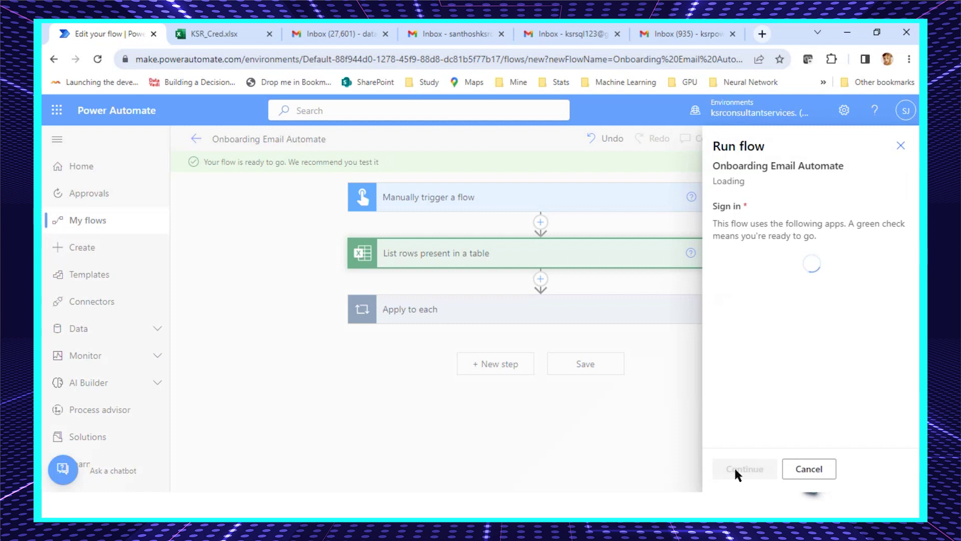
click(738, 469)
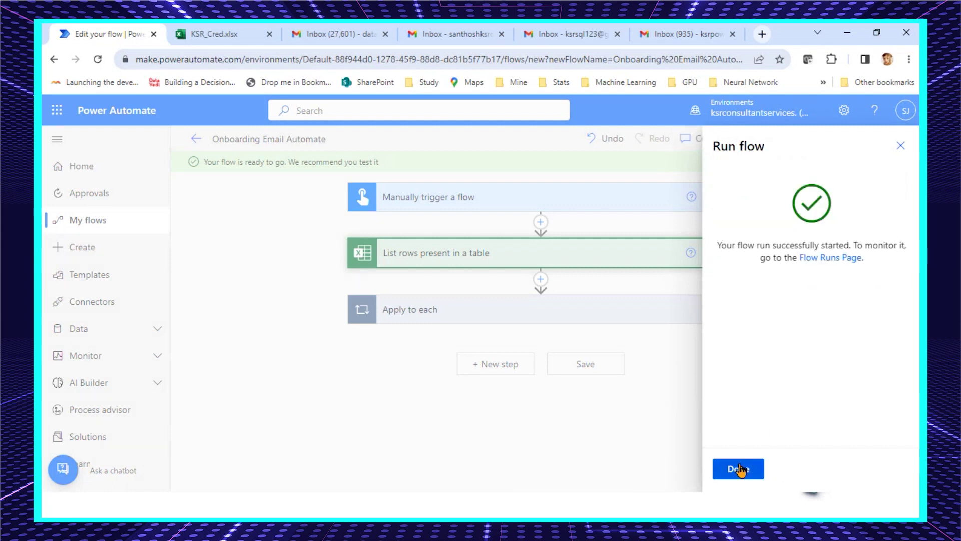
click(738, 468)
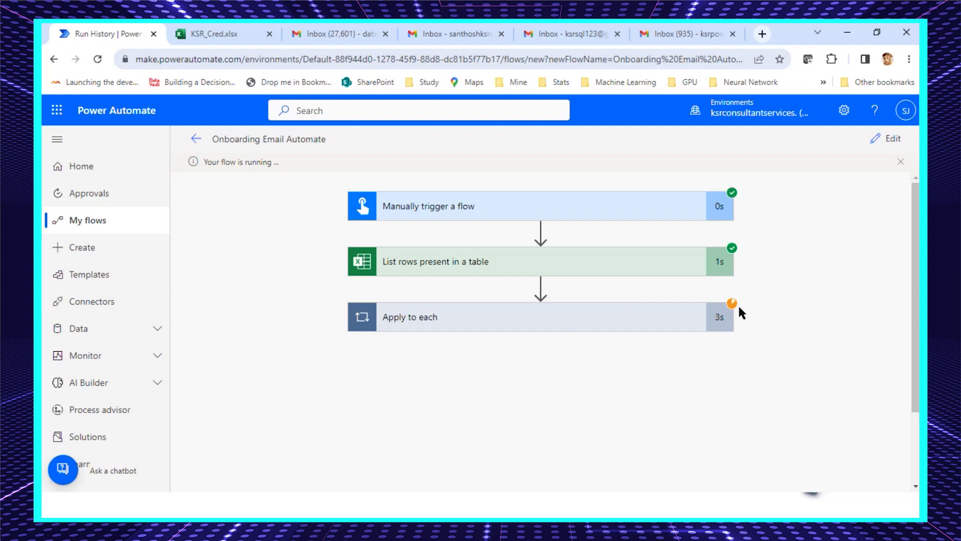
Check the sheet and run history, then open the new Welcome Onboard email in the first inbox
click(235, 34)
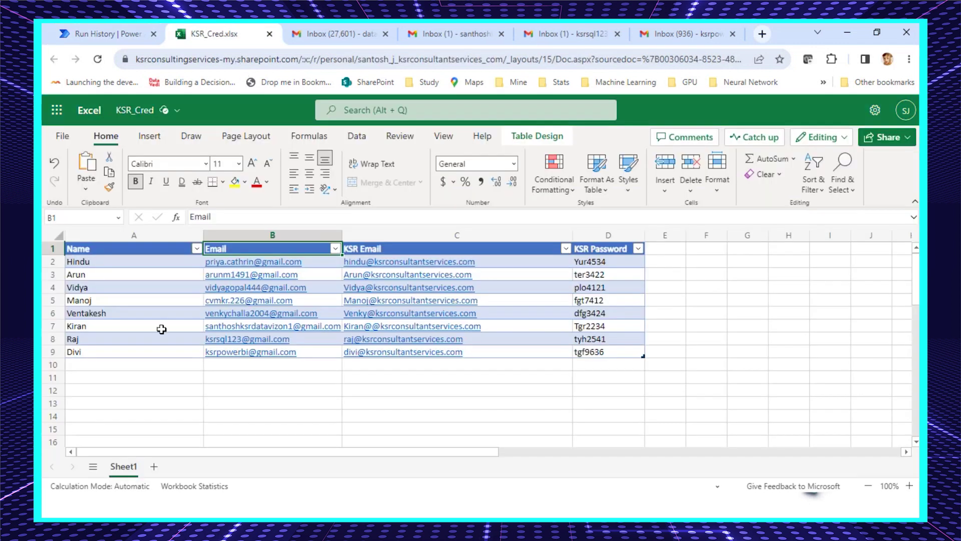
click(108, 34)
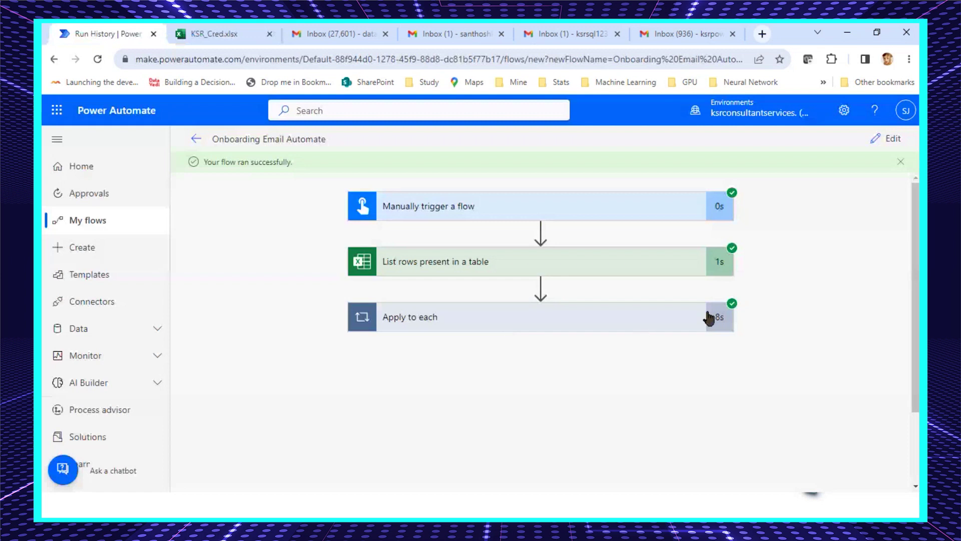
click(451, 33)
click(341, 213)
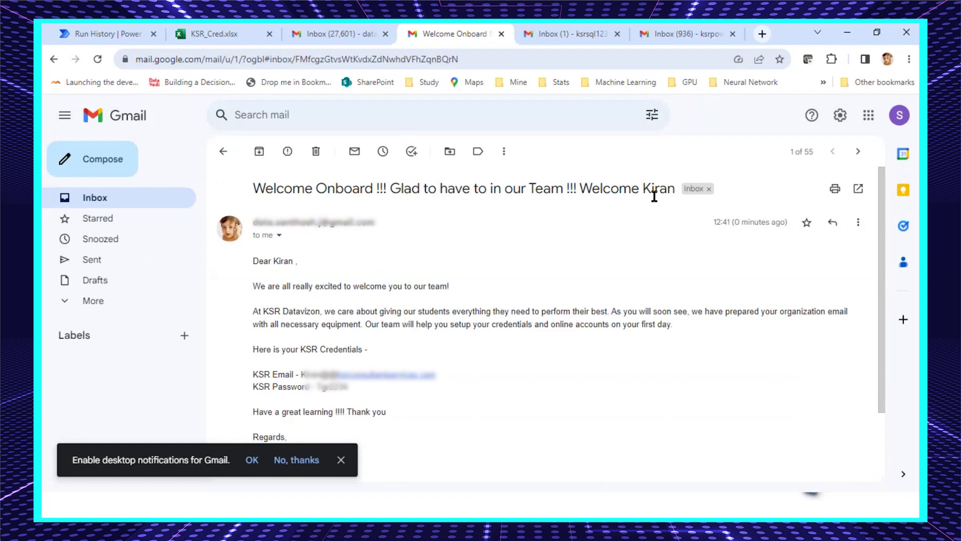
Compare the first recipient's sheet row, then open the second recipient's Welcome Onboard email
click(214, 34)
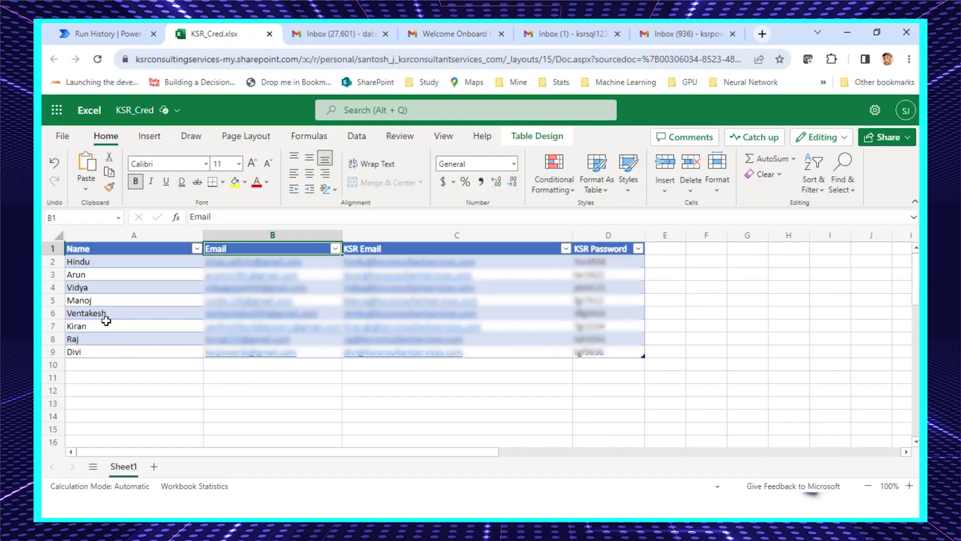
click(101, 327)
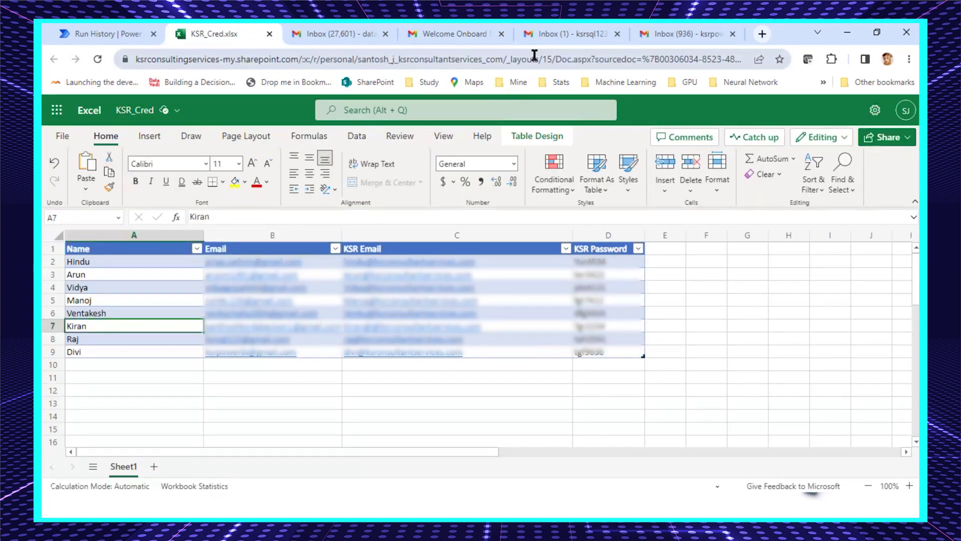
click(538, 34)
click(440, 283)
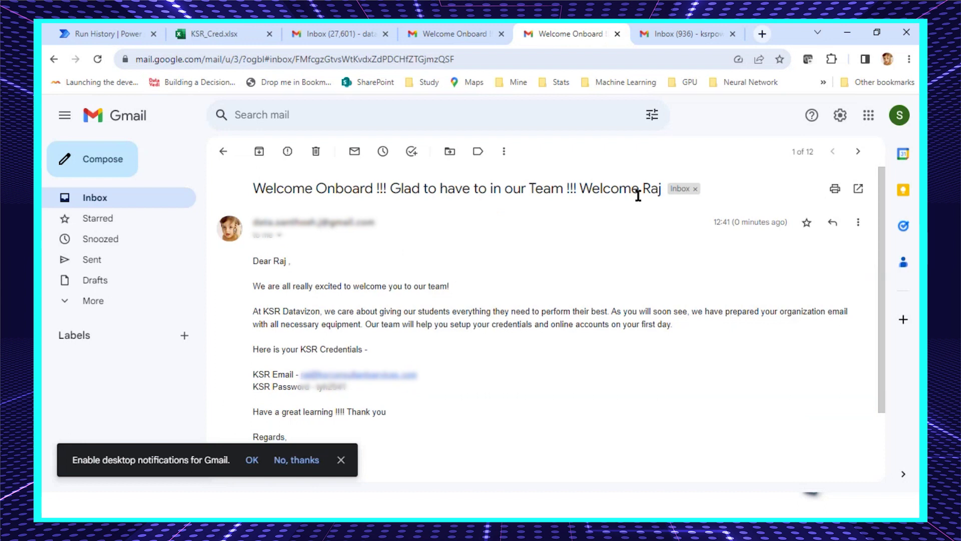
Compare the second recipient's row with their email, then bring up the third recipient's inbox
click(256, 38)
click(87, 340)
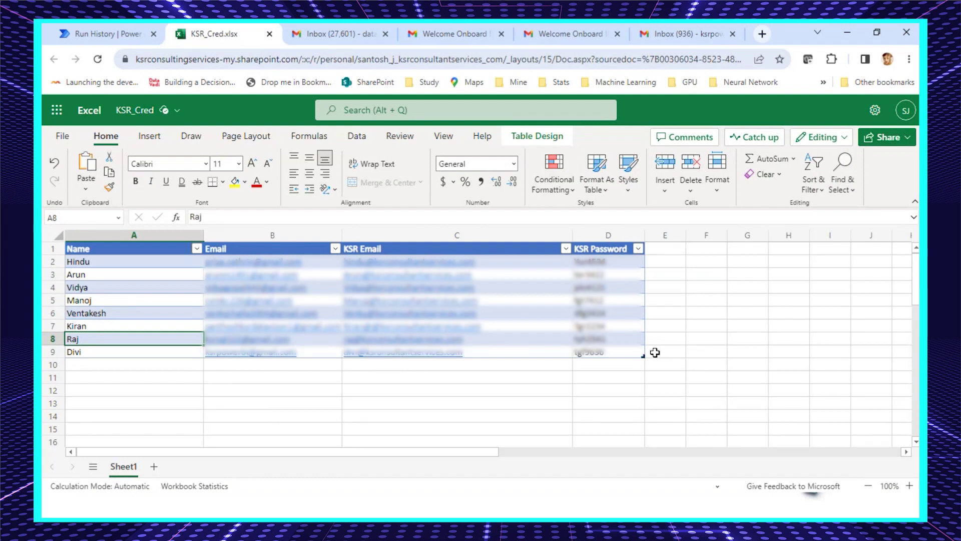
click(581, 35)
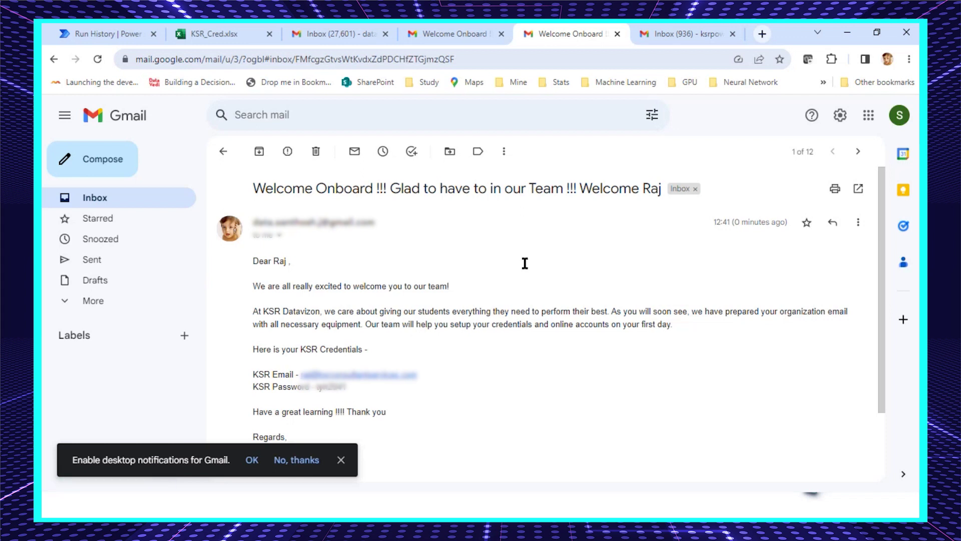
click(667, 37)
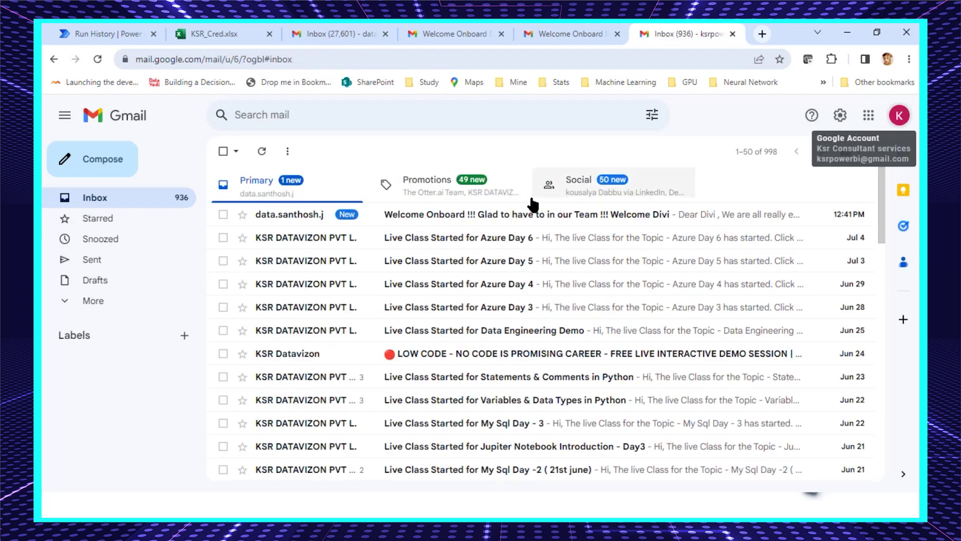
Open the third recipient's Welcome Onboard email and review the names in KSR_Cred
click(435, 221)
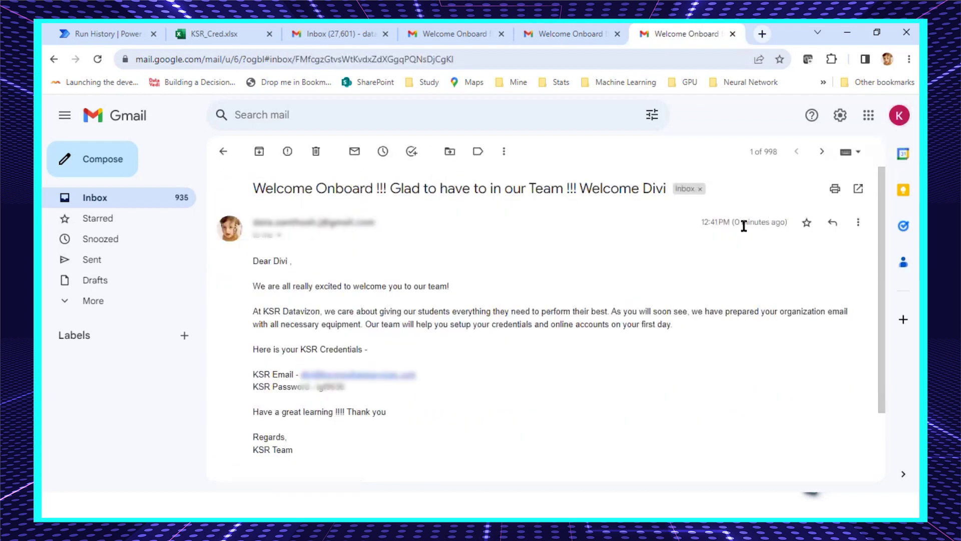
click(228, 32)
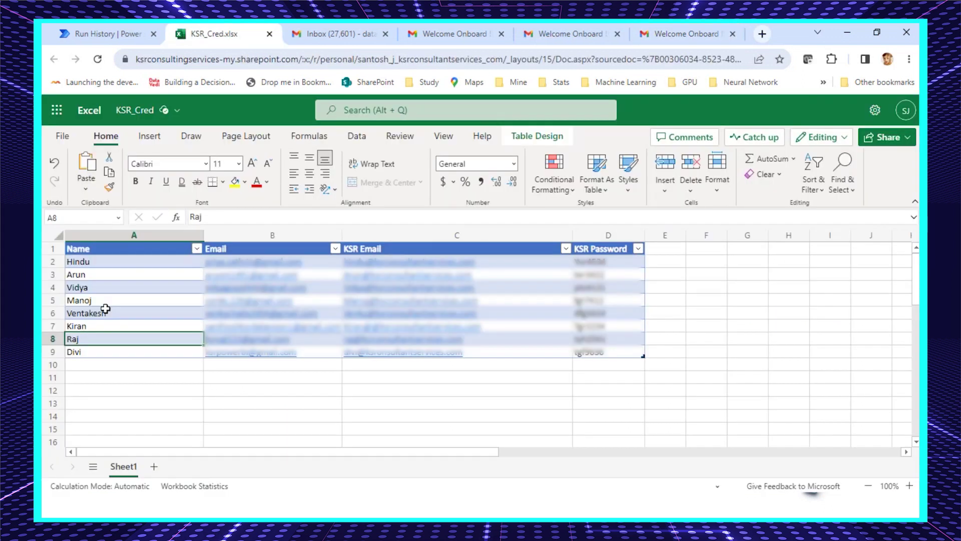
click(101, 352)
drag(107, 263, 107, 351)
click(116, 379)
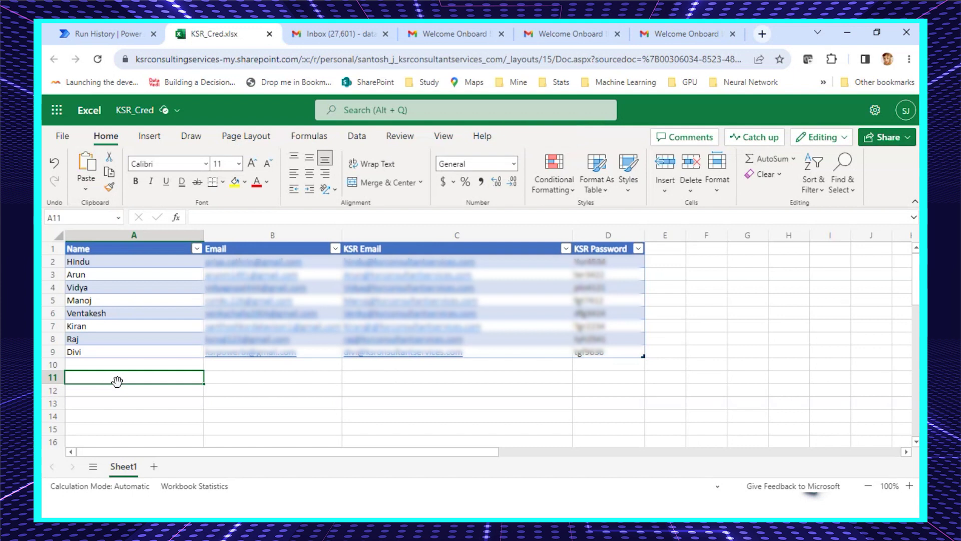
Review all three welcome emails, then return to the Power Platform slide show
click(464, 37)
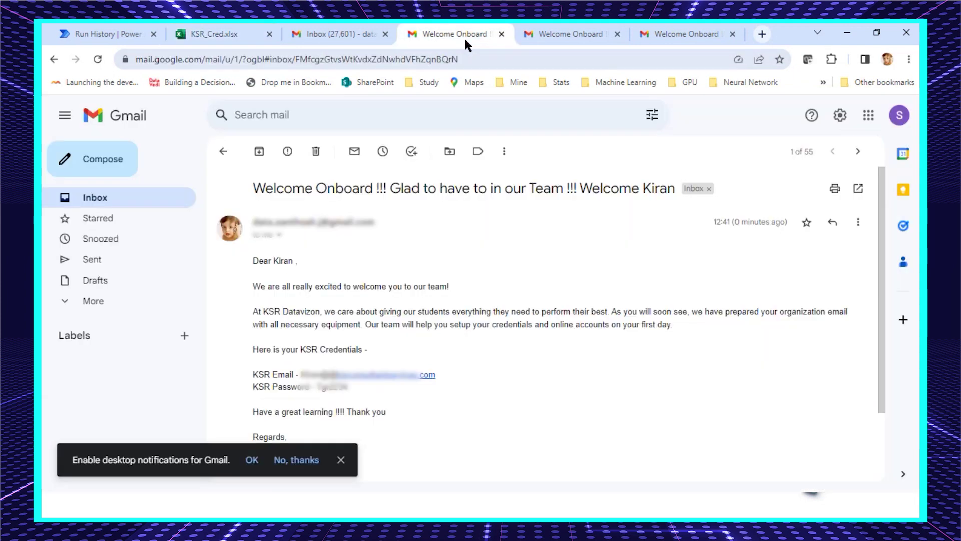
click(569, 35)
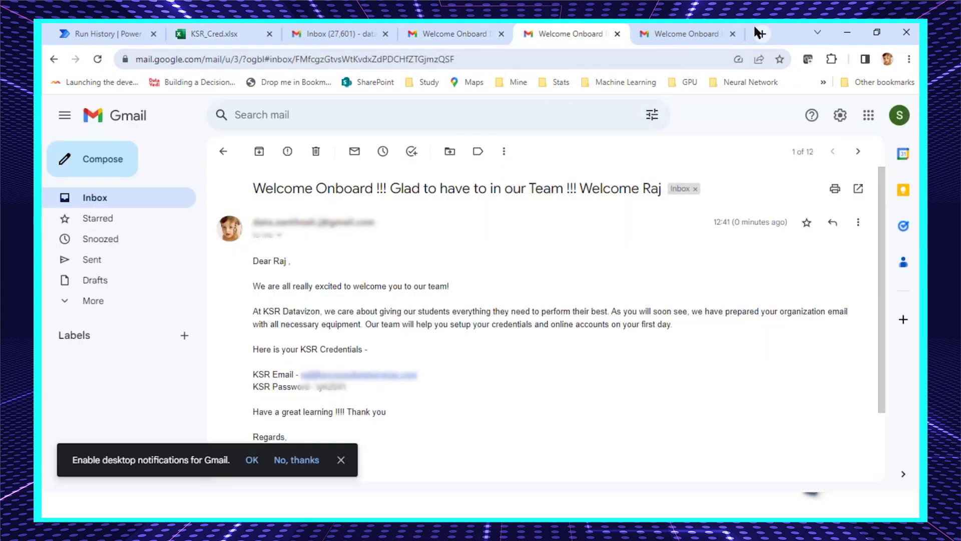
click(710, 33)
click(569, 35)
click(431, 34)
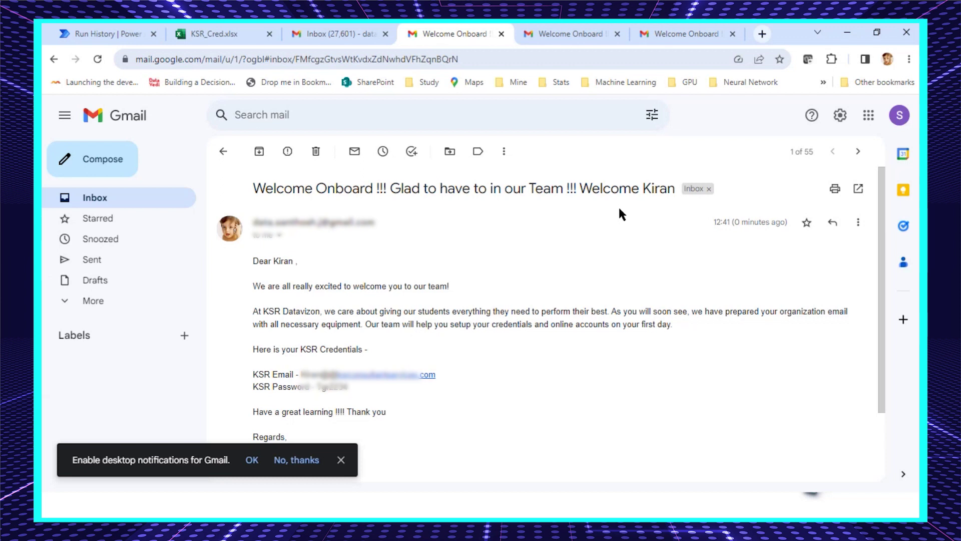
key(alt+Tab)
key(alt+Tab)
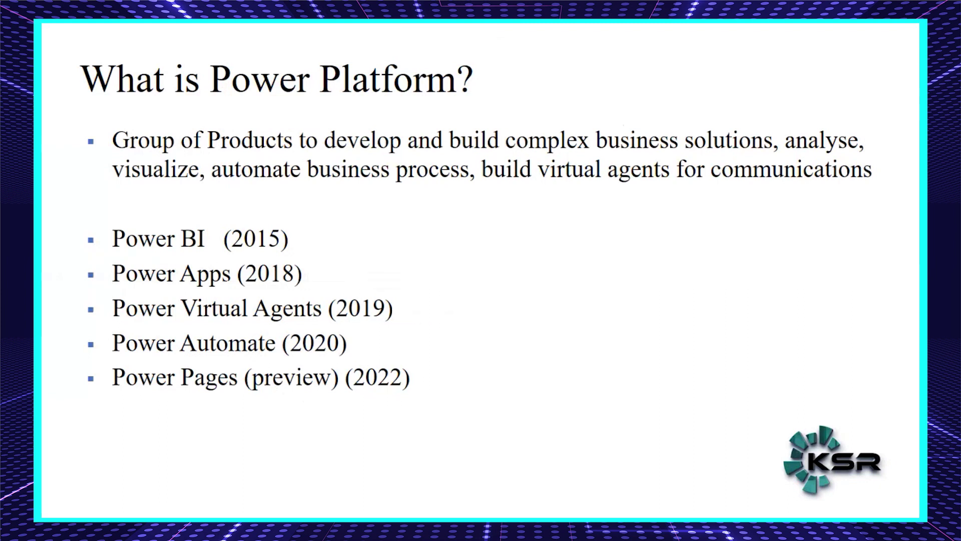